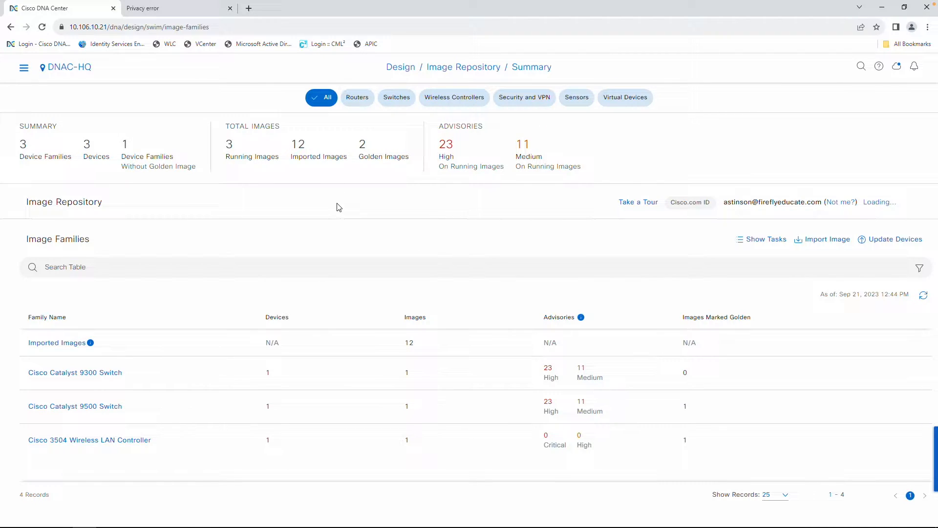
click(24, 67)
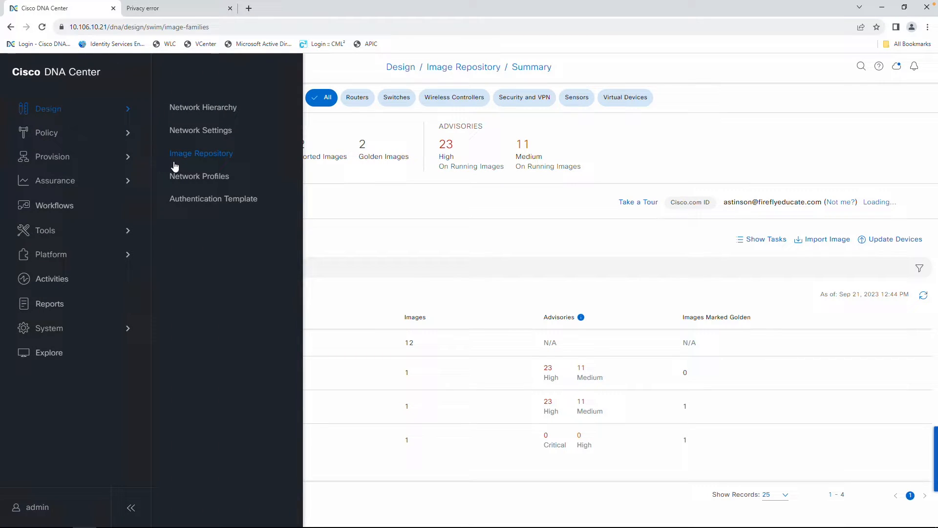
click(414, 224)
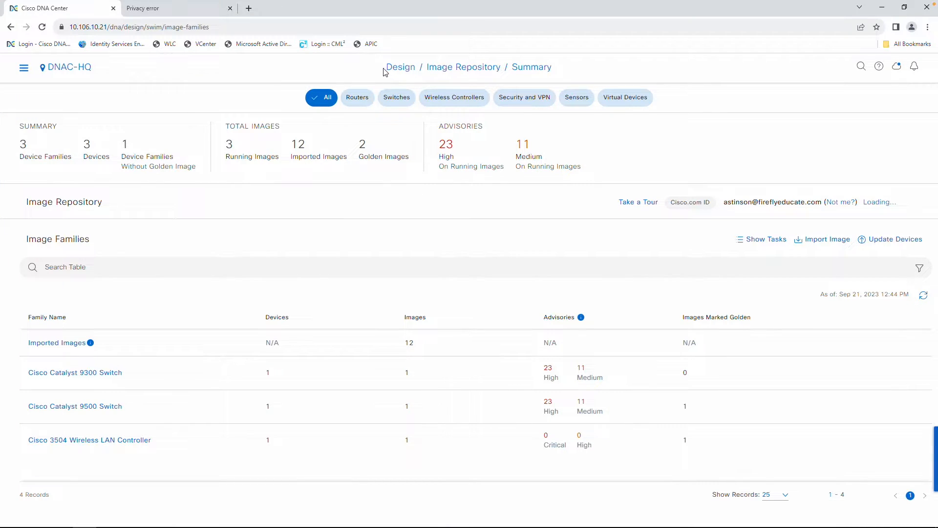
double_click(538, 67)
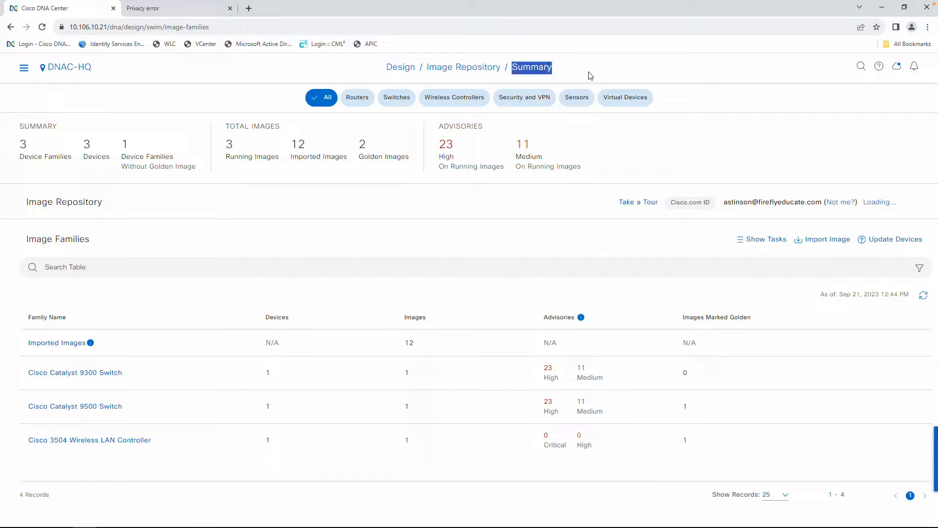
click(589, 76)
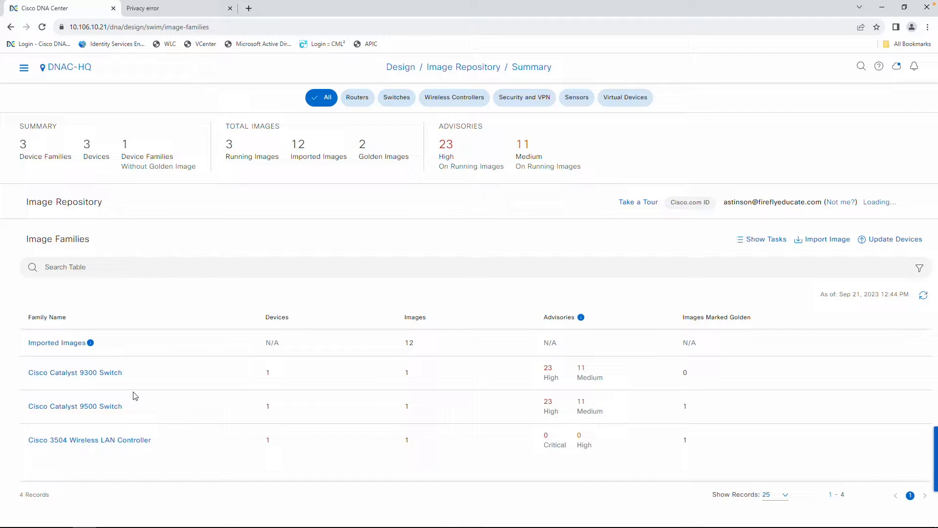
Review the list of imported images with their versions and assignments, and return to the Image Repository summary.
click(82, 344)
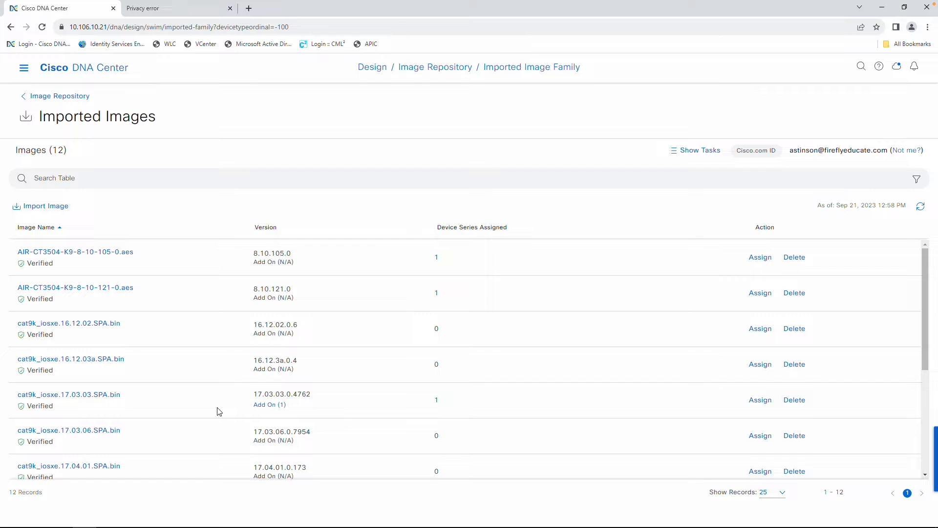
scroll(254, 430, down, 2)
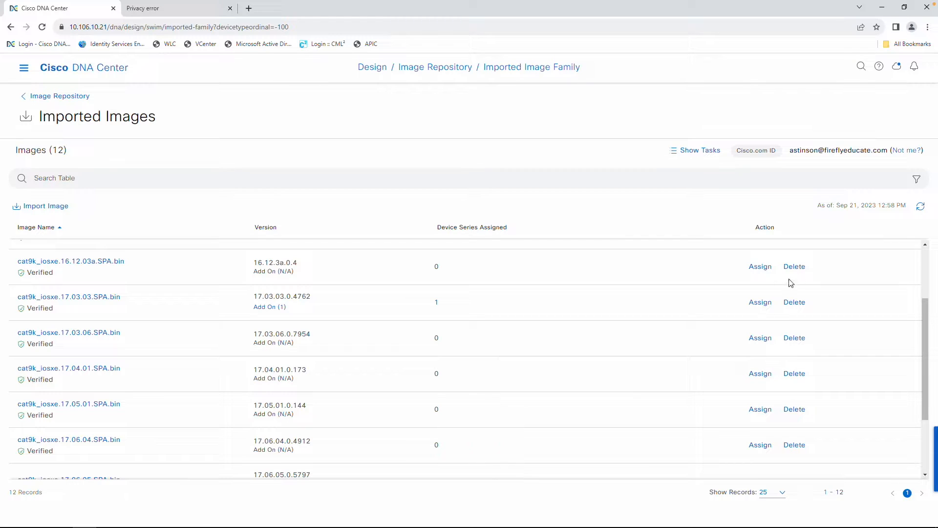
click(45, 99)
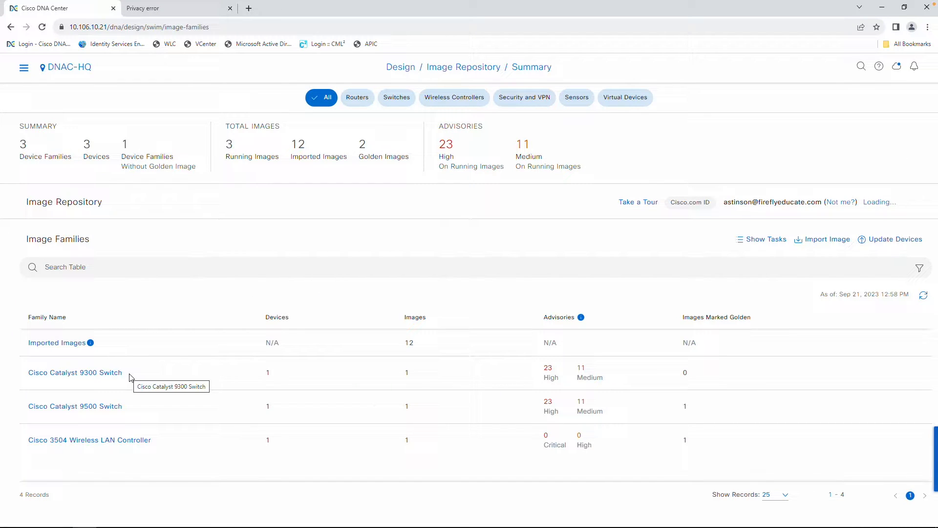
Open the Cisco Catalyst 9300 Switch image family and view its images for the Global site and again for DNAC-HQ.
click(99, 379)
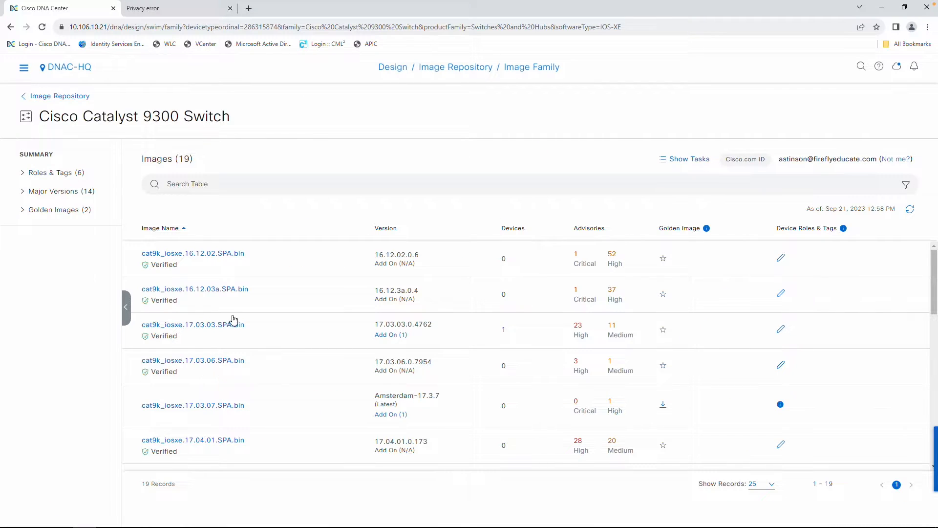
click(64, 74)
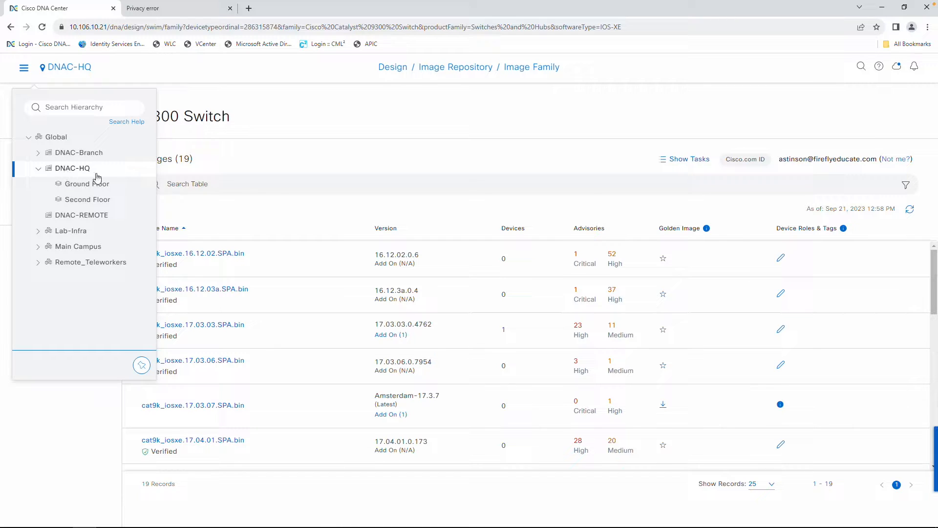
click(67, 143)
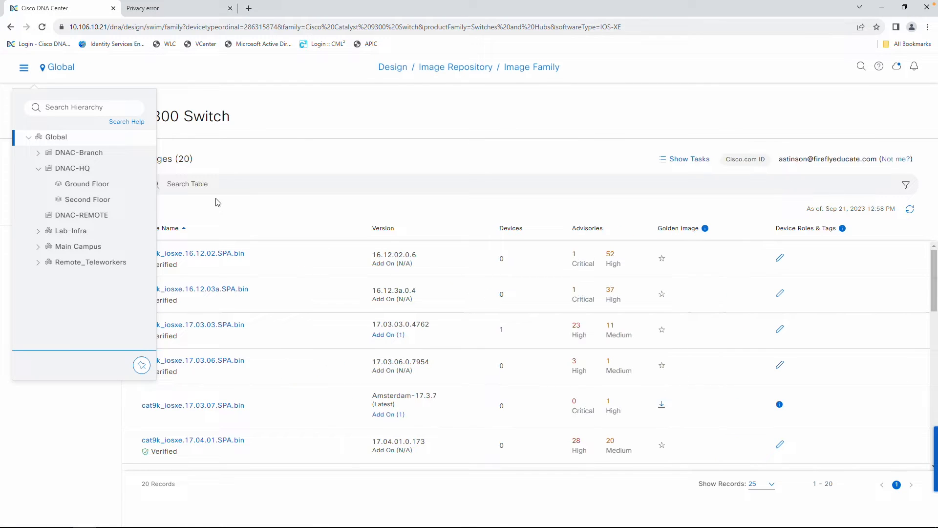
click(120, 170)
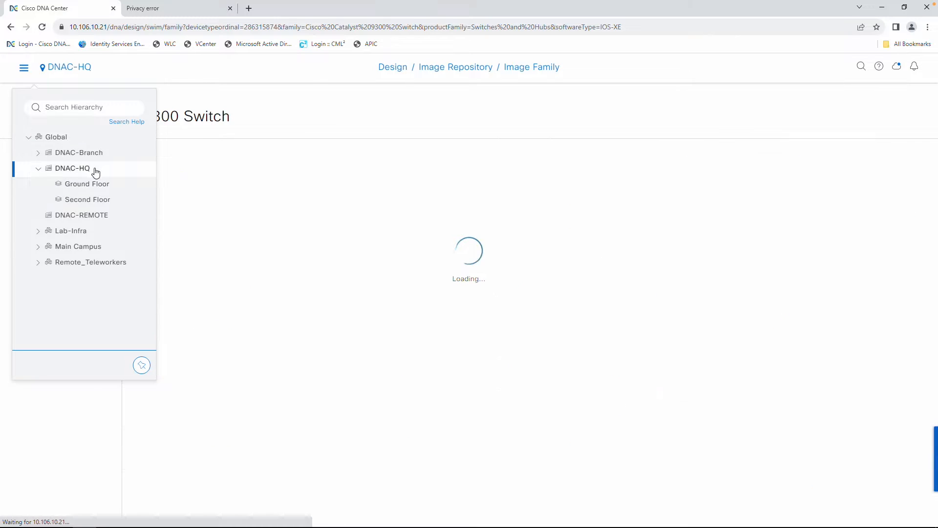
click(274, 137)
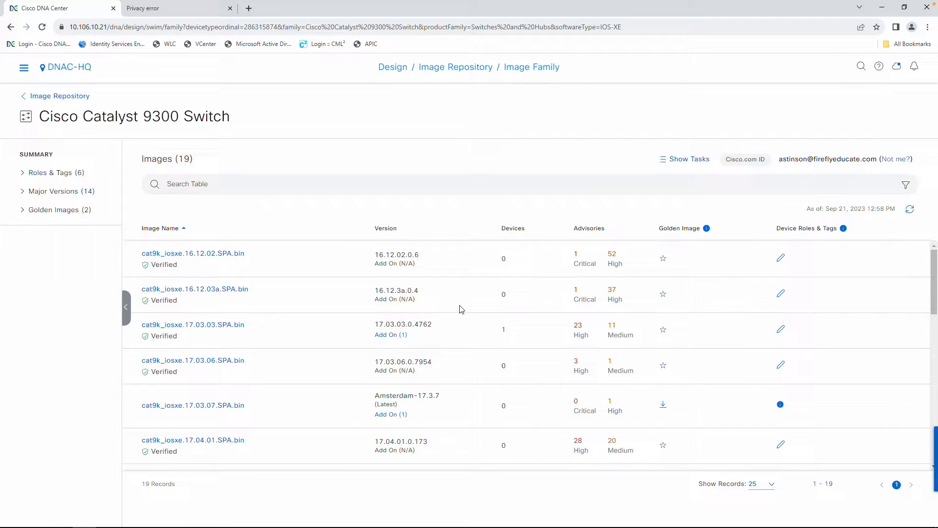
Review the critical and high advisories of the cat9k_iosxe.16.12.02.SPA.bin image and close the advisory details.
drag(379, 255, 440, 256)
click(440, 257)
click(596, 266)
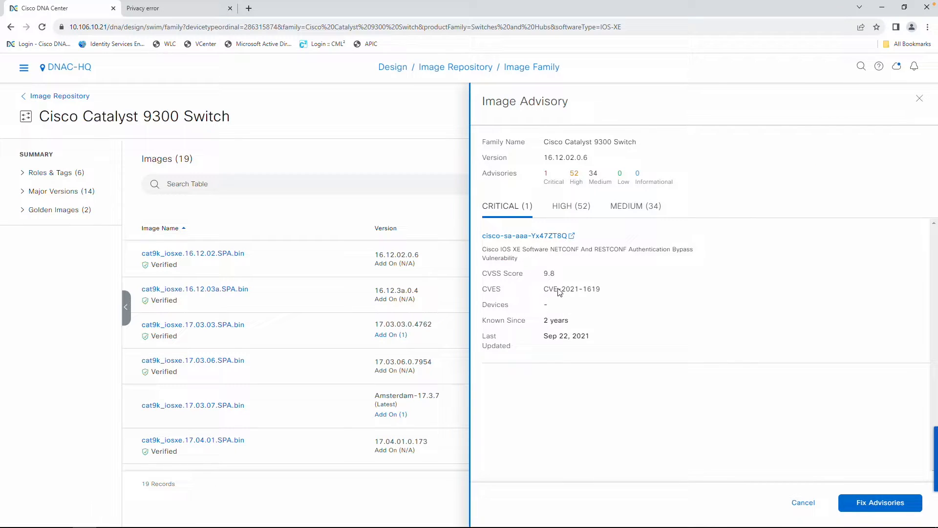
click(565, 207)
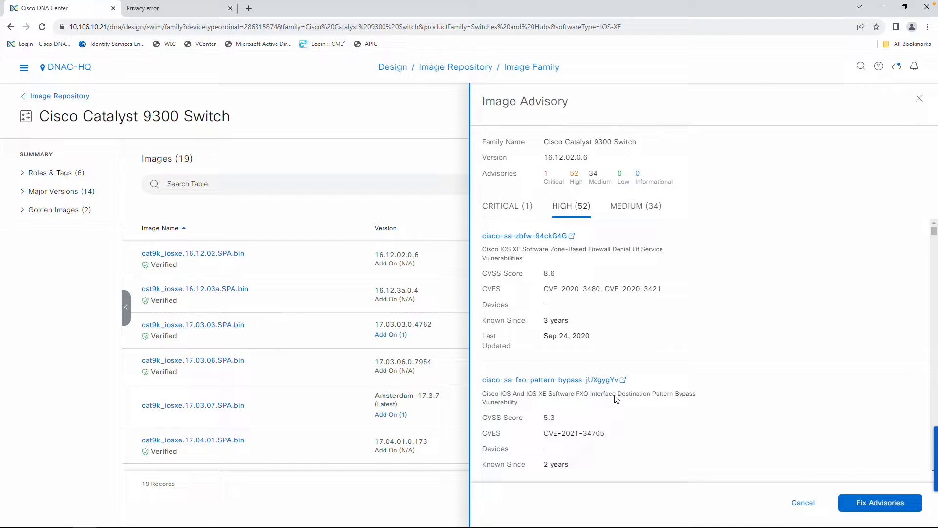
click(918, 98)
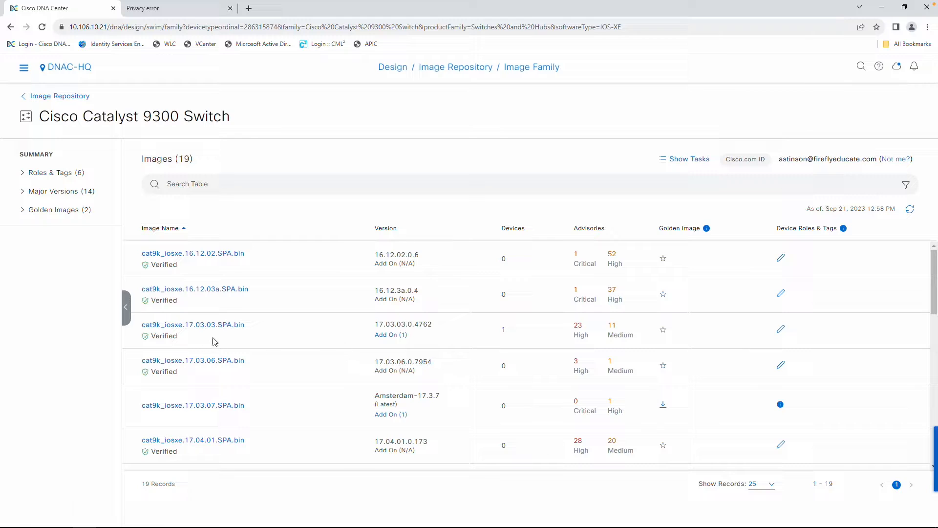
Examine the SMU add-on details of the cat9k_iosxe.17.03.03.SPA.bin image and close them.
click(388, 337)
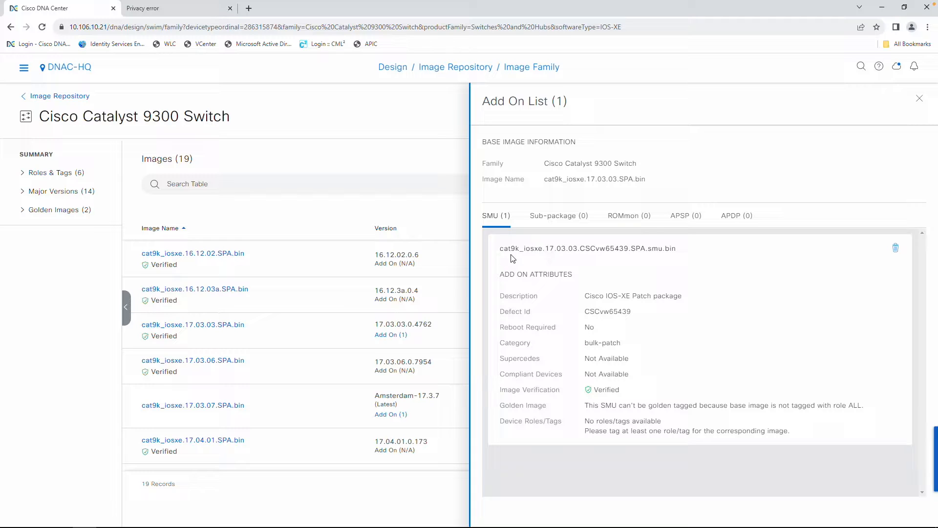
drag(524, 250, 658, 390)
click(661, 397)
click(919, 100)
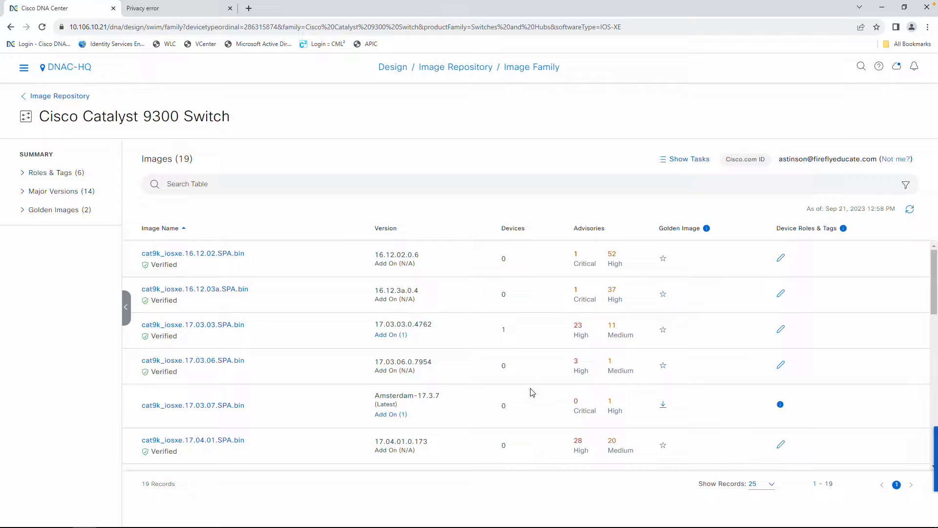
Check which device runs the cat9k_iosxe.17.03.03.SPA.bin image and close the device list.
scroll(473, 404, down, 1)
scroll(473, 404, up, 1)
click(504, 333)
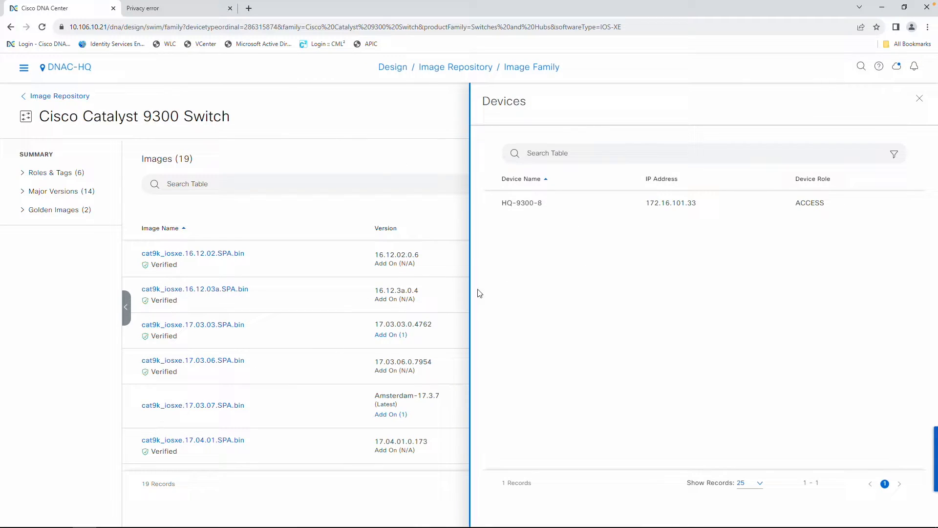
drag(498, 203, 719, 205)
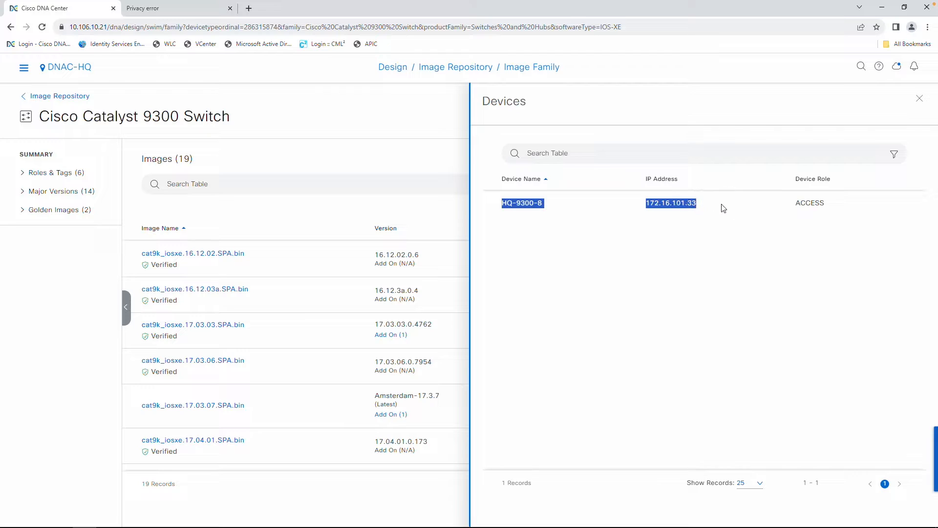
click(920, 101)
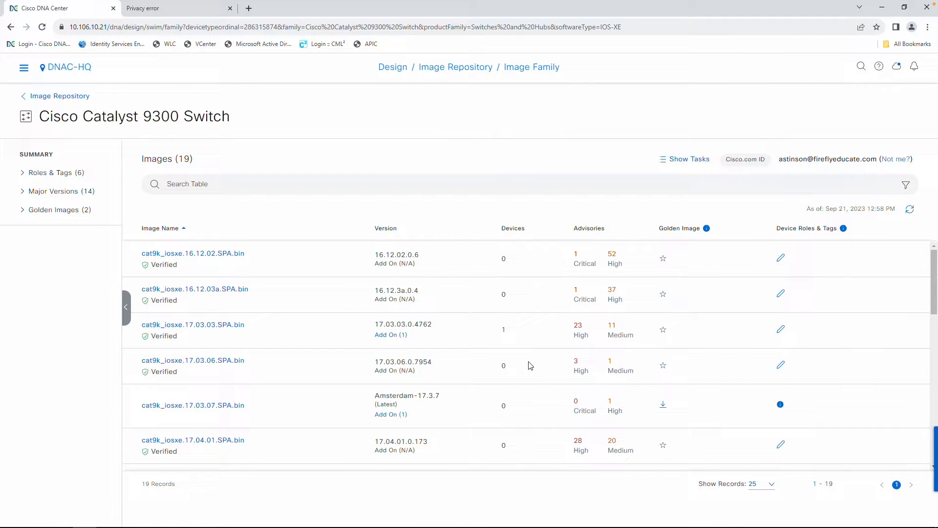
Look through the Catalyst 9300 images for versions labelled Suggested or Latest, including 17.06.05 and Cupertino-17.9.4.
scroll(526, 395, down, 1)
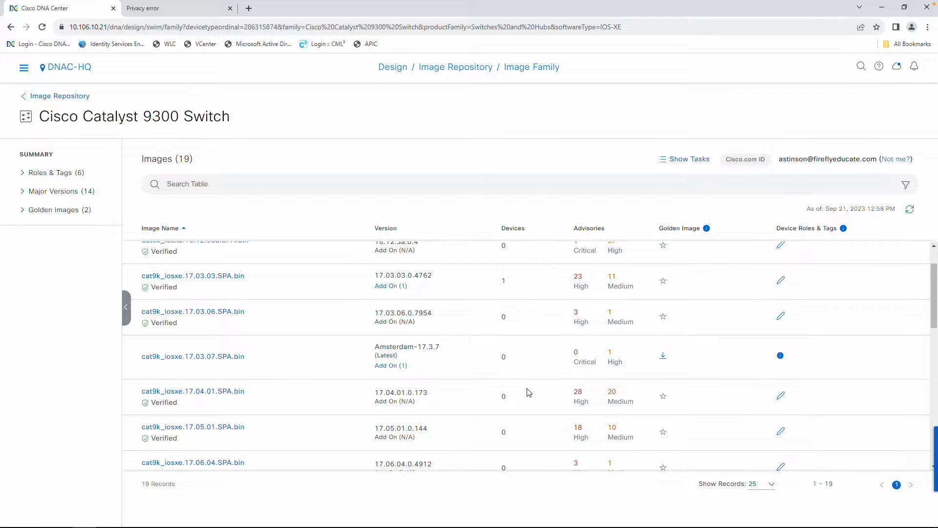
scroll(528, 393, down, 6)
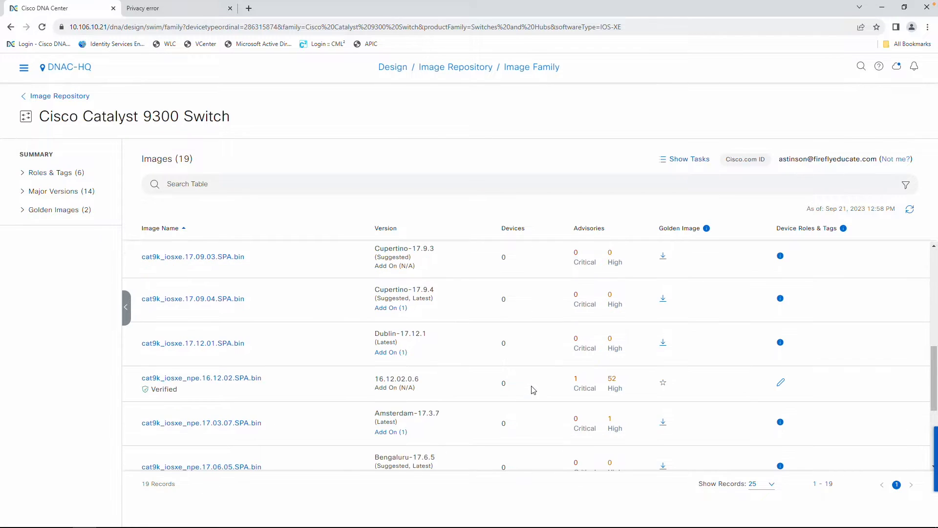
scroll(532, 390, up, 2)
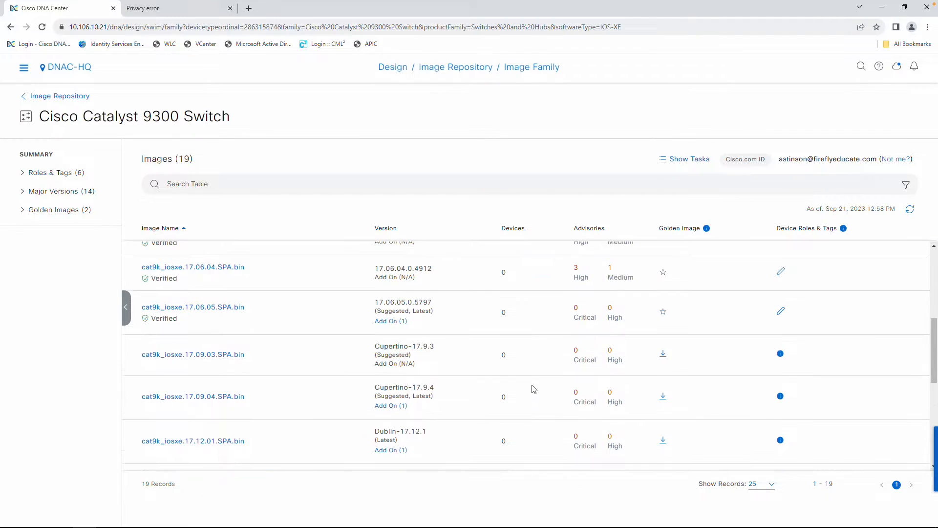
click(376, 310)
drag(376, 311, 444, 314)
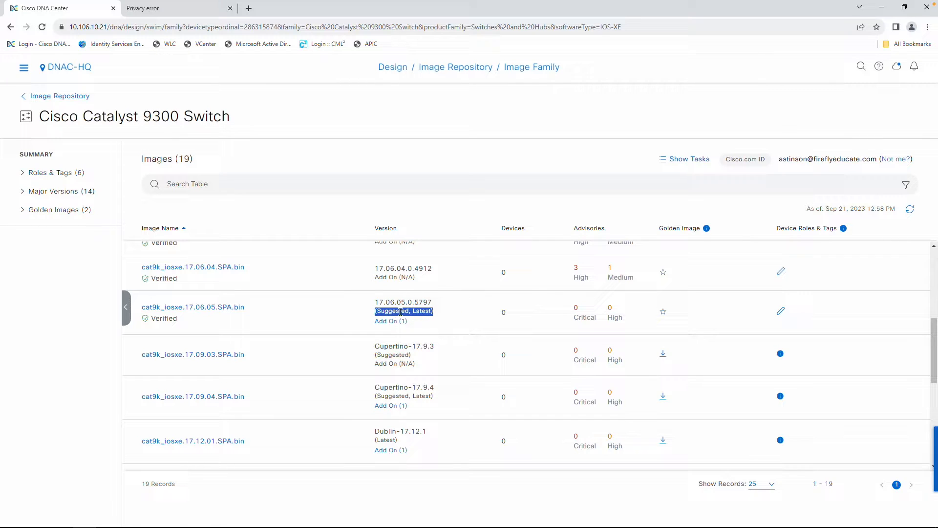
click(444, 315)
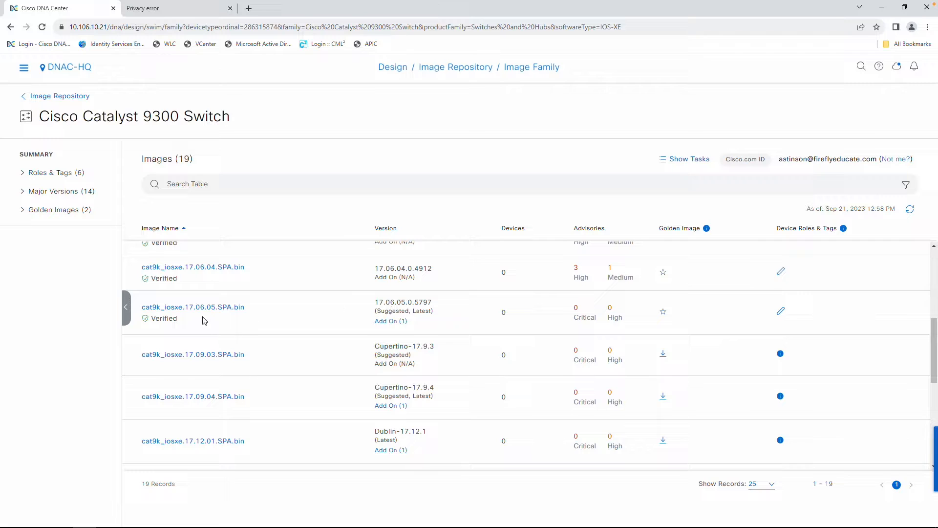
drag(434, 311, 419, 311)
double_click(395, 312)
click(391, 391)
mouse_move(375, 387)
mouse_down()
mouse_move(432, 391)
mouse_move(375, 399)
mouse_up()
click(422, 395)
click(357, 407)
scroll(420, 425, down, 3)
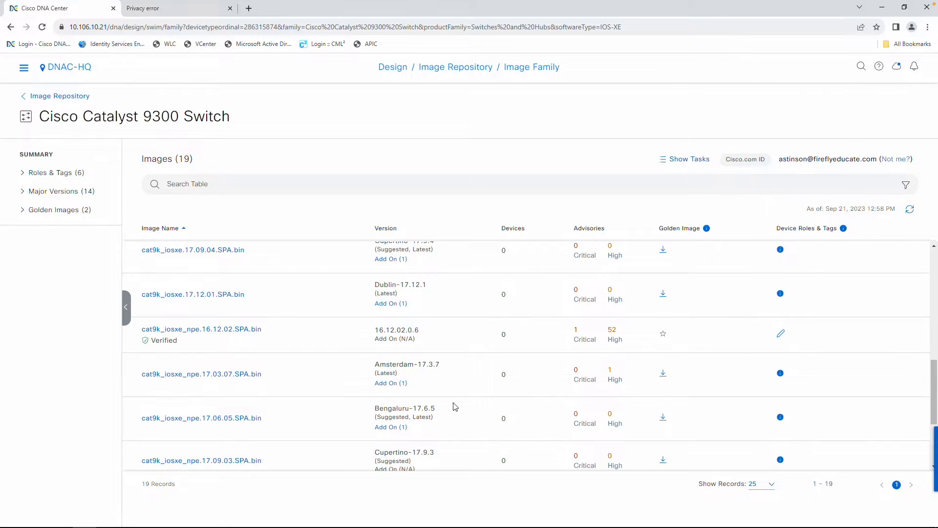
scroll(455, 406, up, 6)
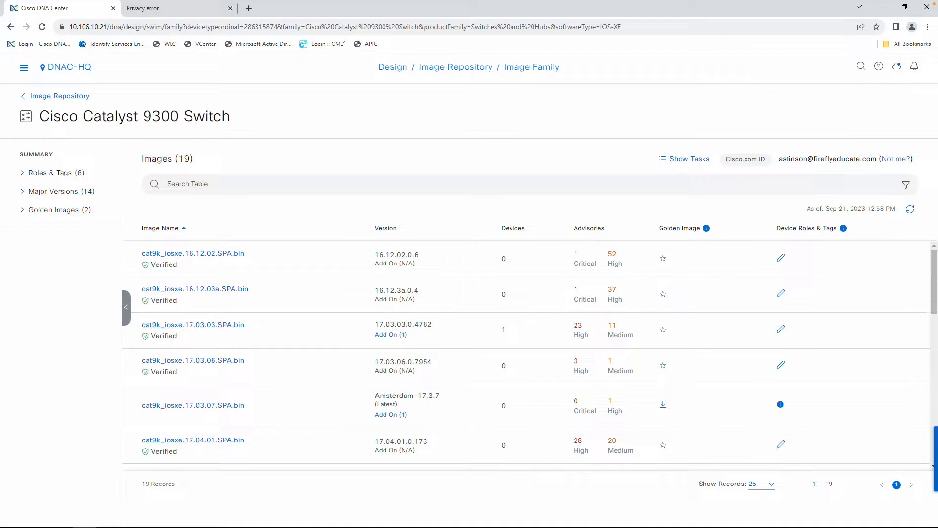
Read the golden tag legend for the Golden Image column and dismiss it.
mouse_move(707, 231)
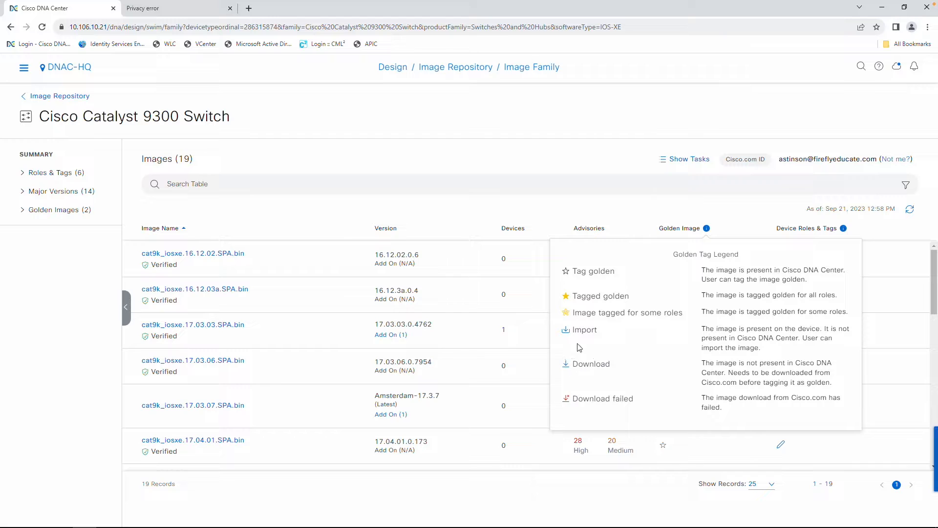
drag(575, 332, 570, 331)
click(635, 190)
View the download confirmation for the cat9k_iosxe.17.03.07.SPA.bin image, cancel it, and check which other images offer download or golden tagging.
click(663, 405)
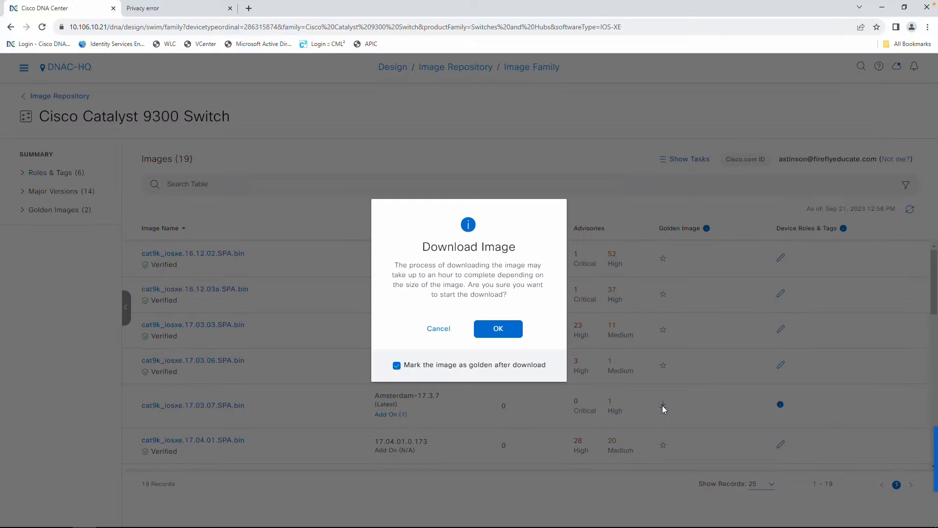
click(438, 327)
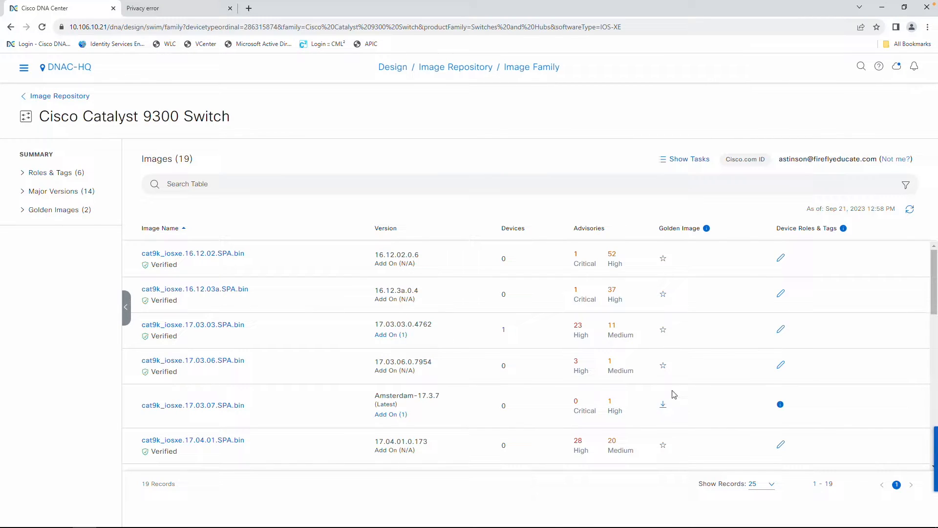
scroll(702, 396, down, 3)
scroll(705, 387, down, 5)
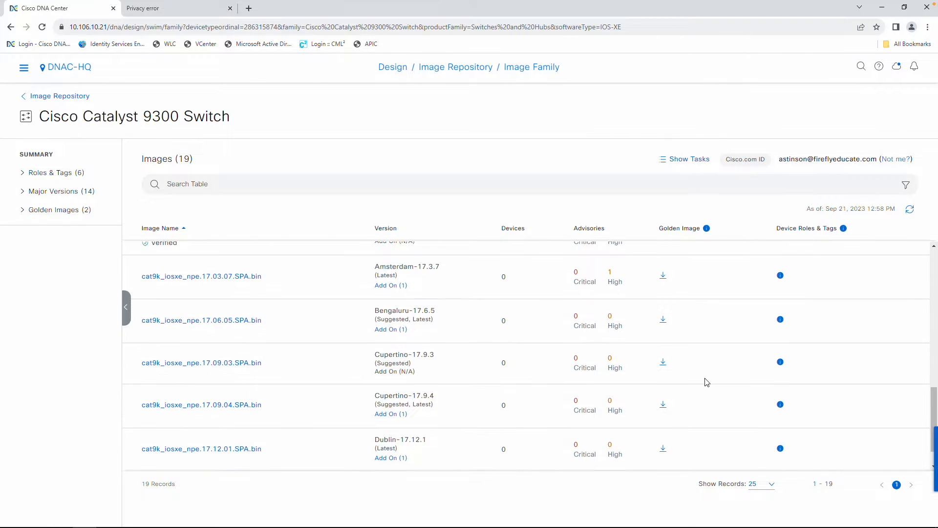
scroll(708, 380, up, 8)
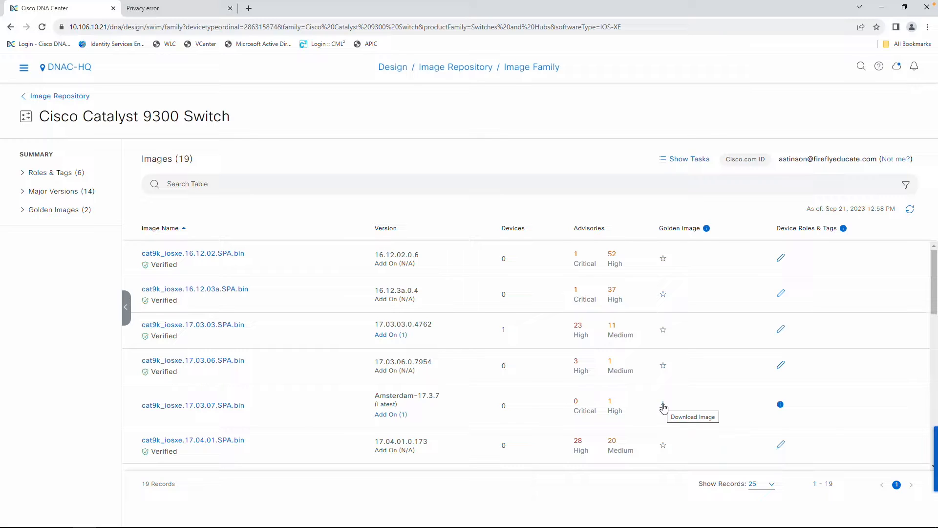
click(663, 404)
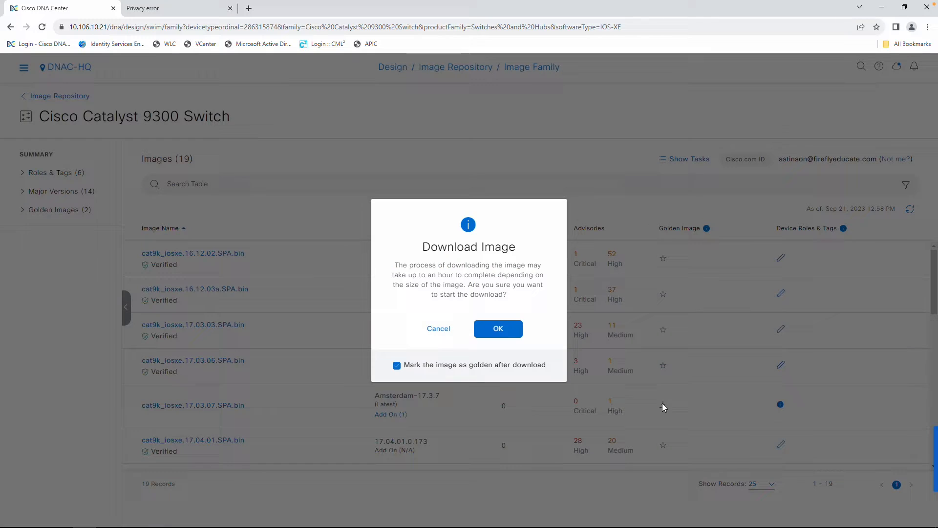
click(438, 331)
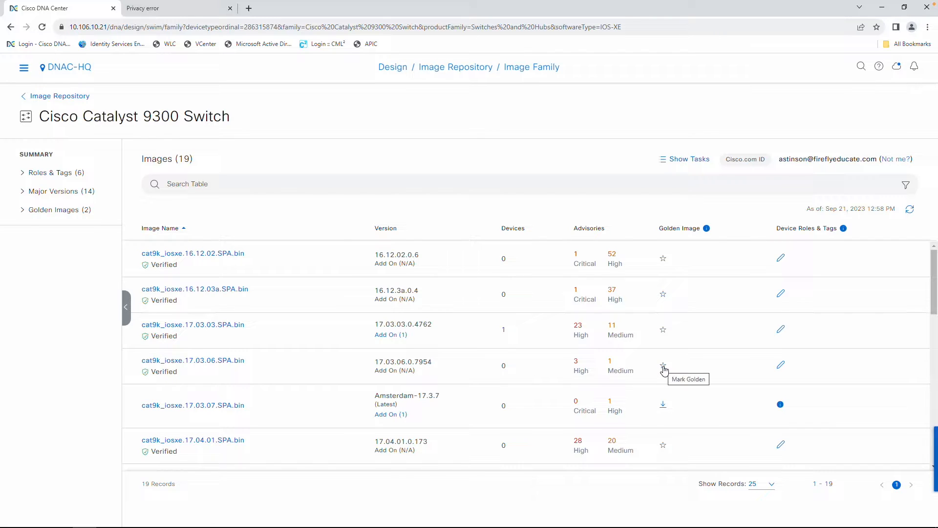
scroll(662, 368, down, 1)
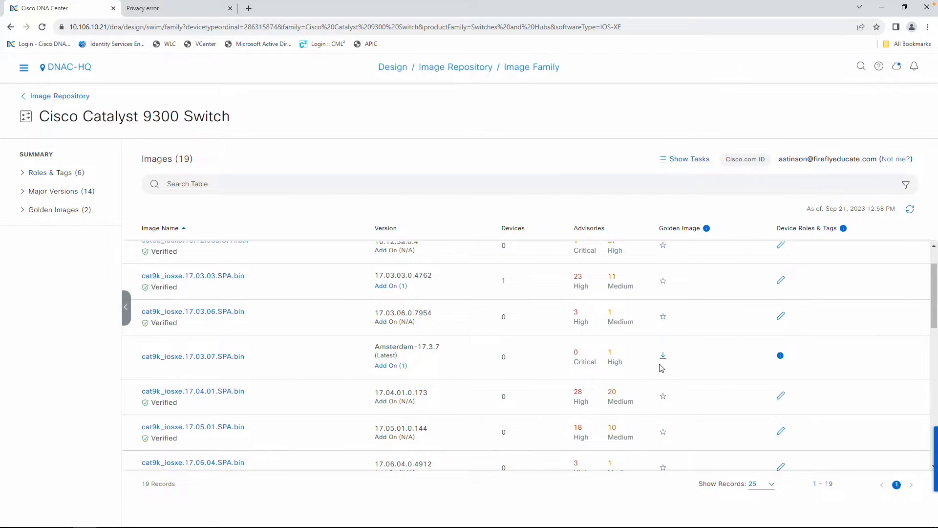
Mark the cat9k_iosxe.17.06.05.SPA.bin image as golden, reading and accepting the notice on the impact of golden tagging.
scroll(661, 367, down, 3)
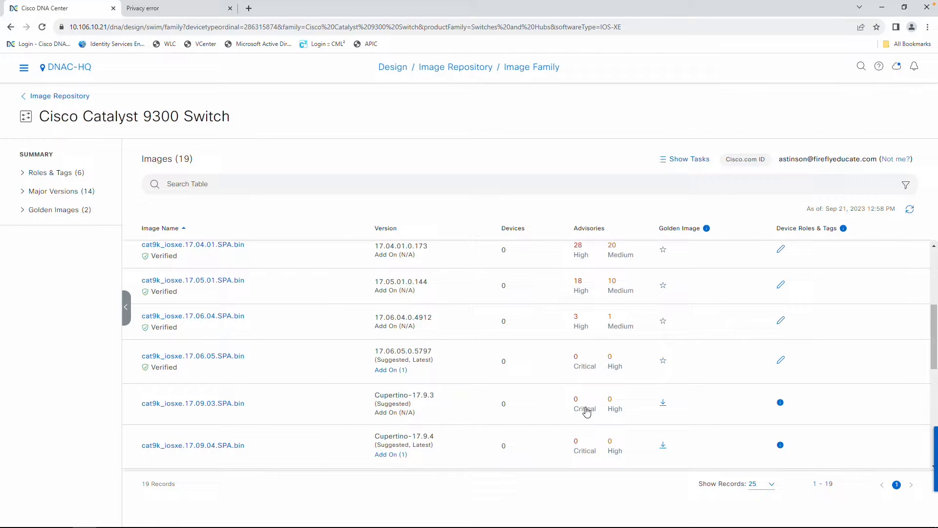
click(663, 362)
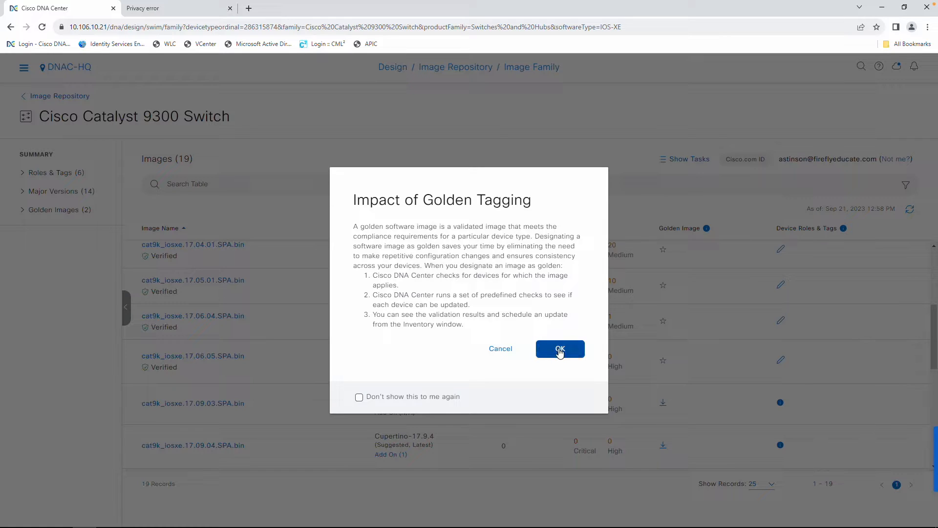
drag(376, 247, 489, 299)
click(473, 290)
drag(405, 276, 541, 277)
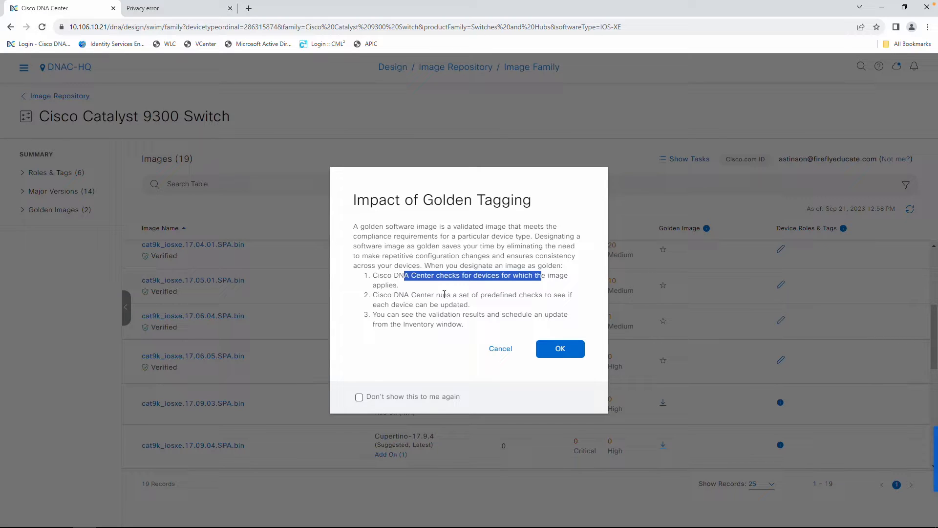
drag(389, 296, 482, 330)
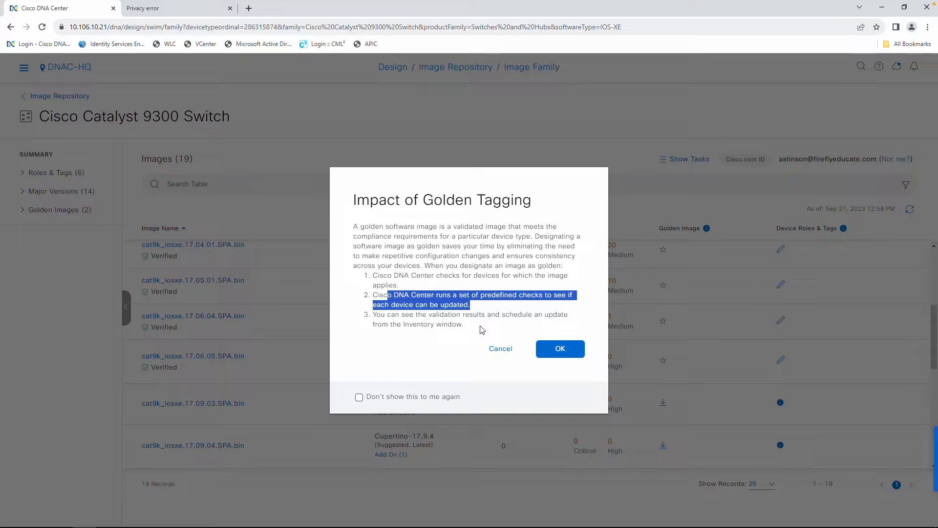
click(561, 348)
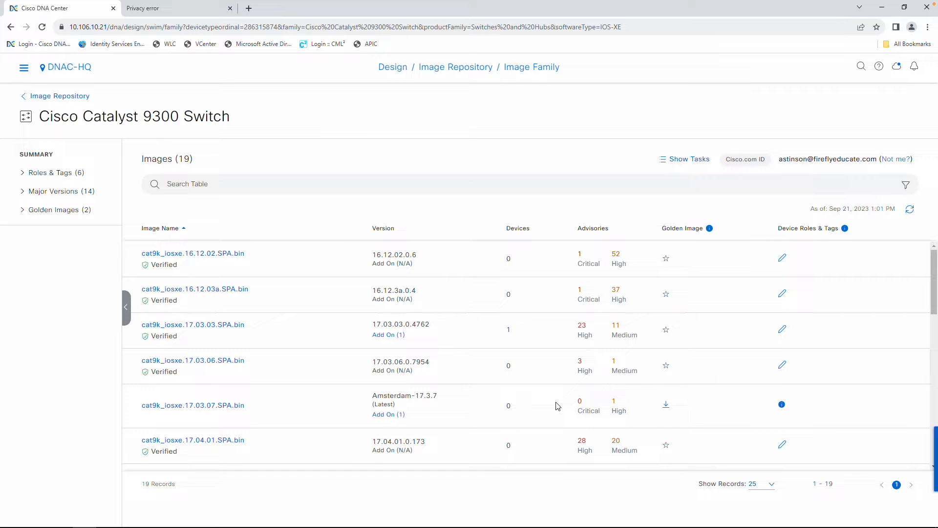
Review the device roles and available tags for the golden cat9k_iosxe.17.06.05.SPA.bin image, leaving the assignment without changes.
scroll(703, 395, down, 2)
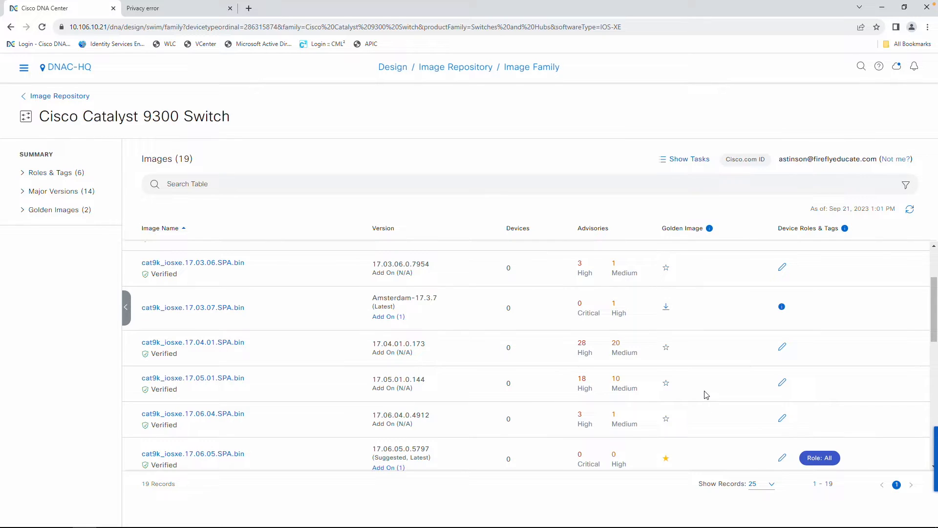
scroll(705, 395, down, 3)
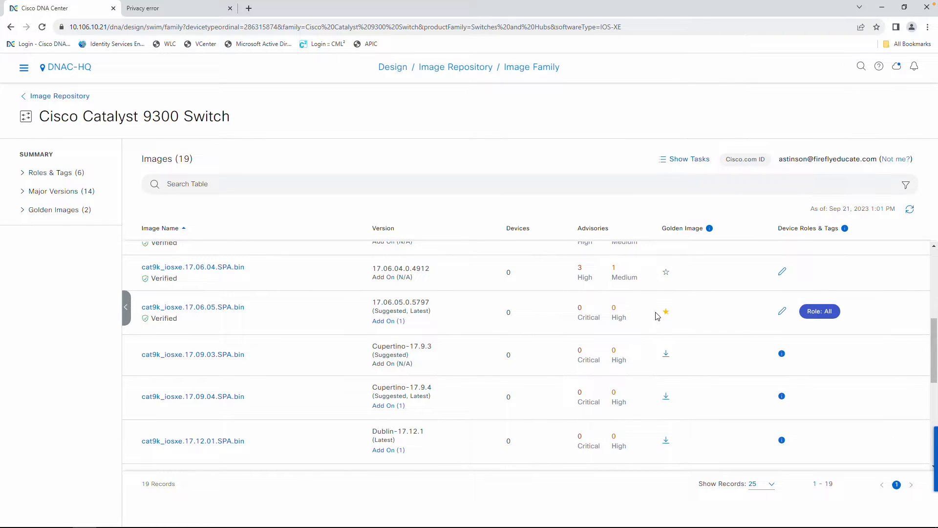
mouse_move(709, 229)
click(782, 312)
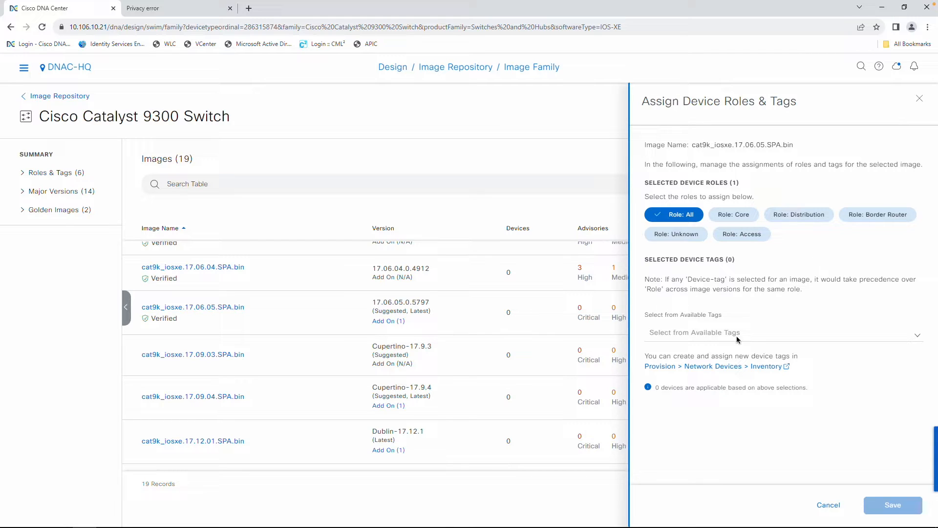
click(702, 332)
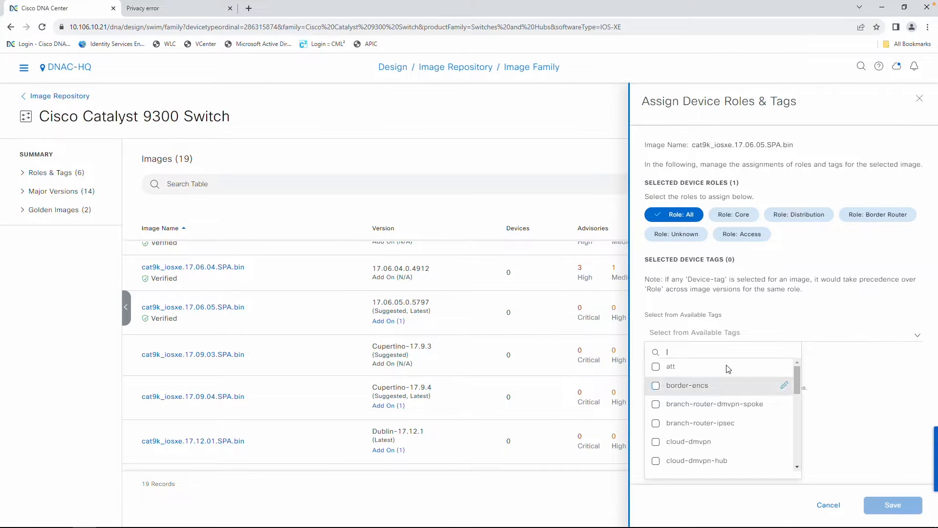
scroll(709, 432, down, 2)
scroll(709, 432, down, 3)
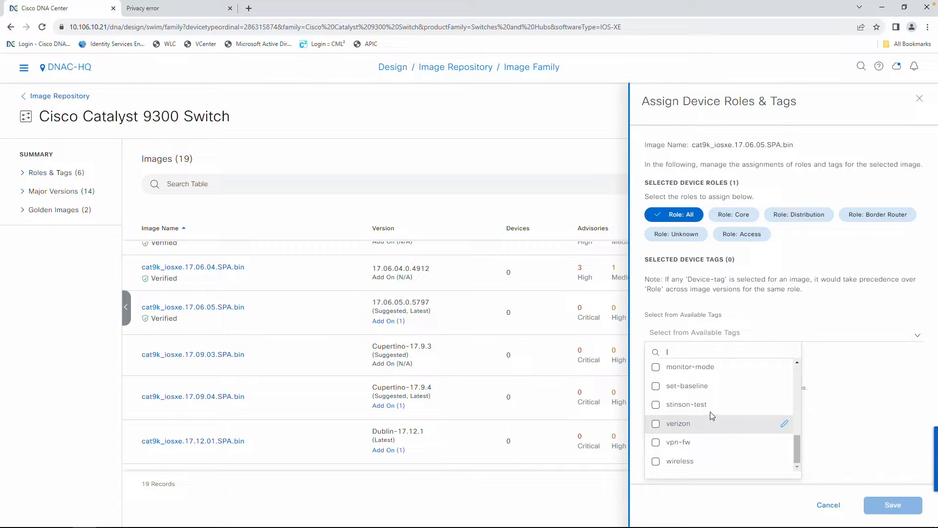
scroll(713, 426, up, 5)
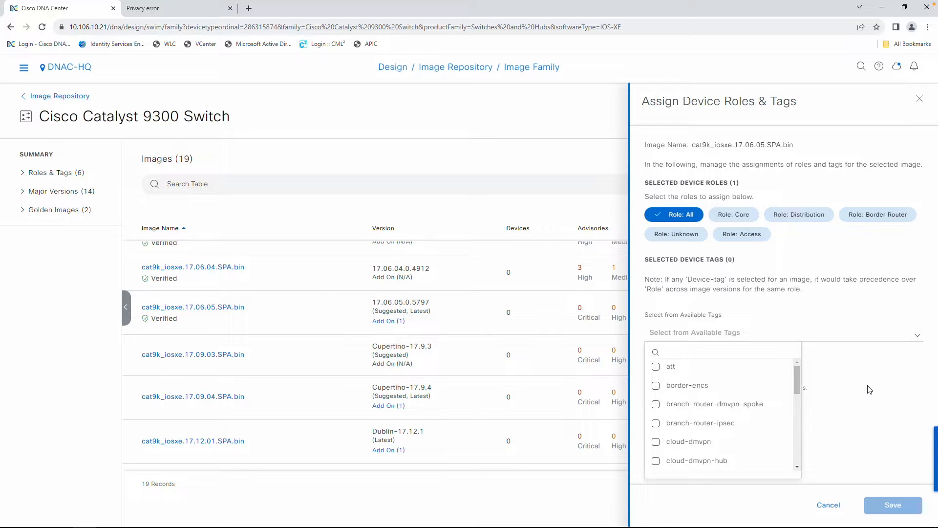
click(676, 320)
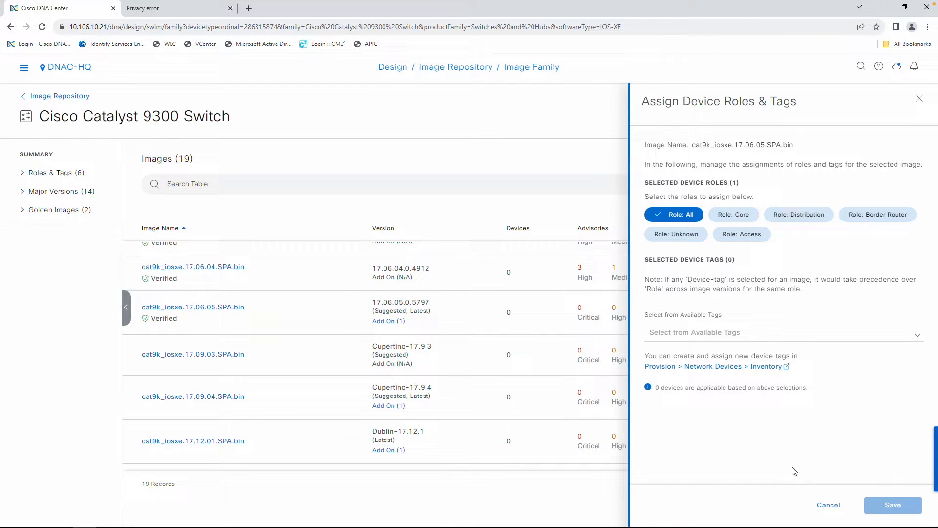
click(830, 506)
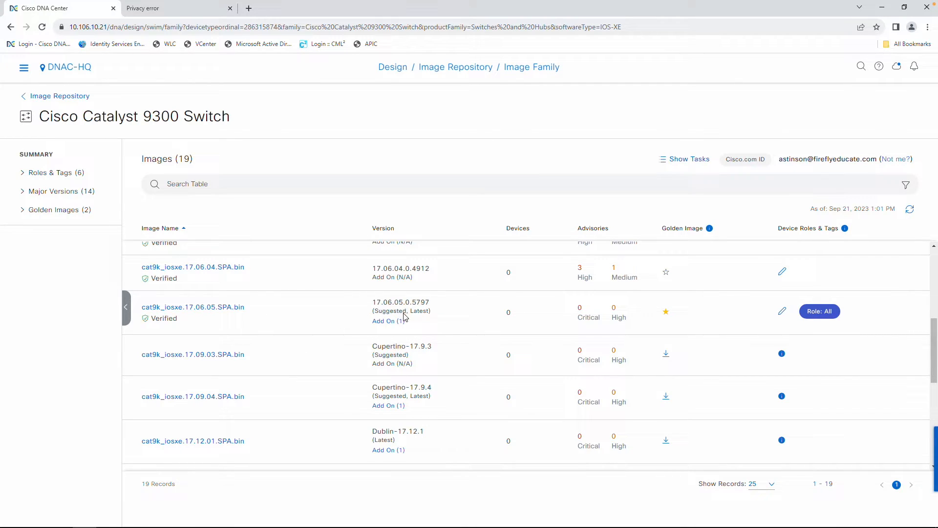
Go to the Provision device inventory for the DNAC-HQ site.
mouse_move(405, 314)
click(24, 71)
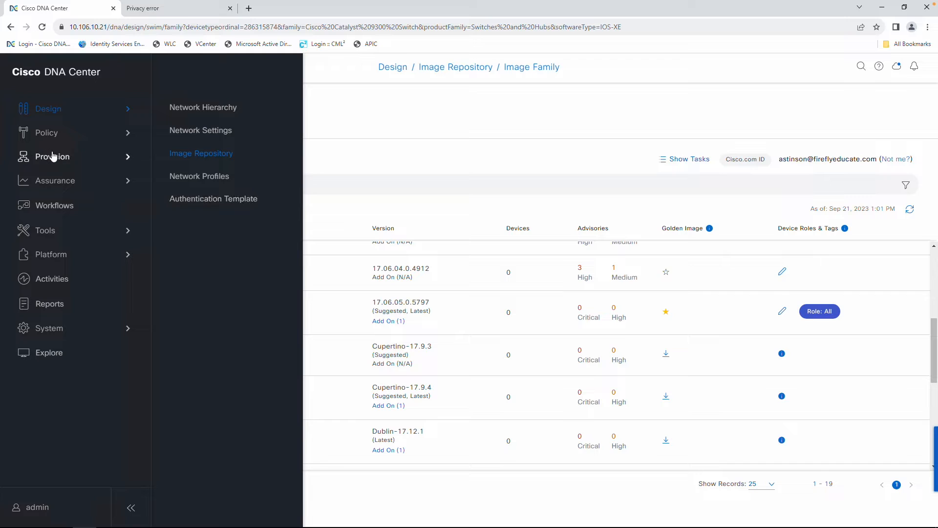
mouse_move(54, 155)
click(198, 122)
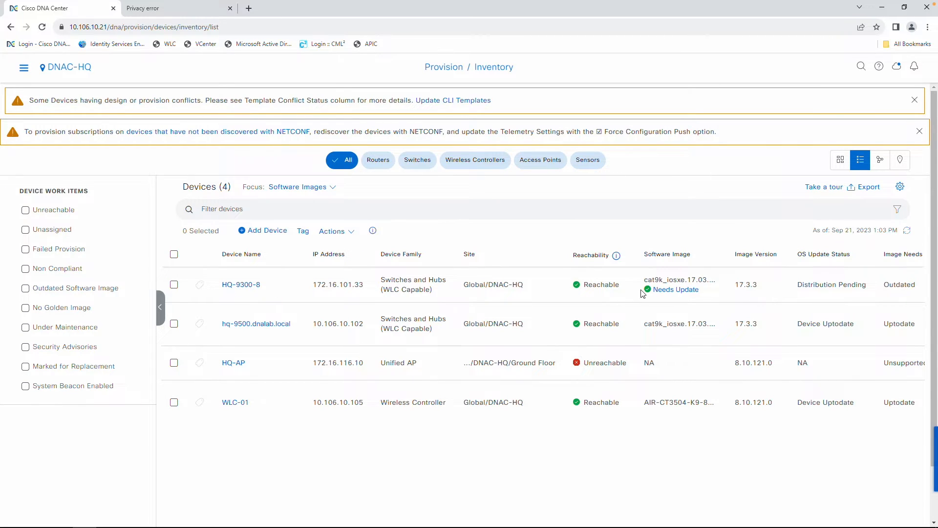
Switch the device list focus to Inventory, examine the compliance summary of the non-compliant HQ-9300-8, and return to the list.
click(316, 187)
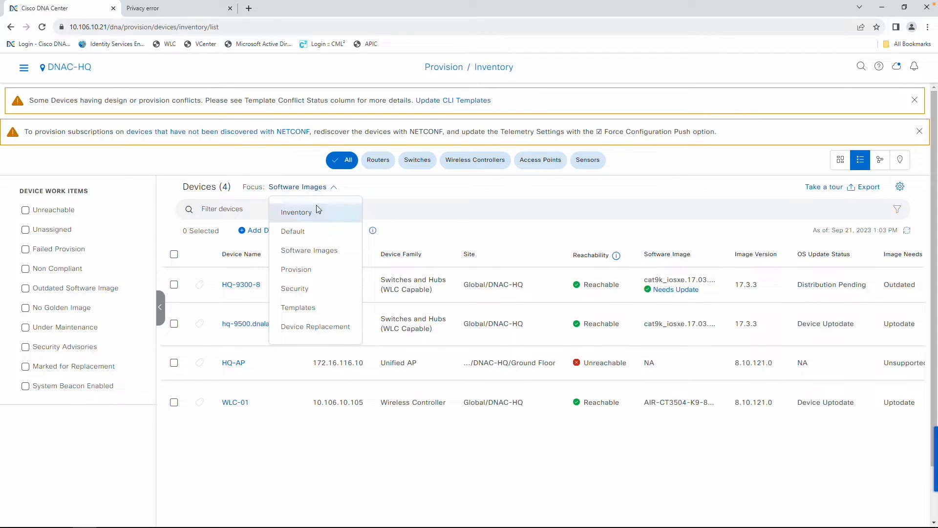
click(318, 213)
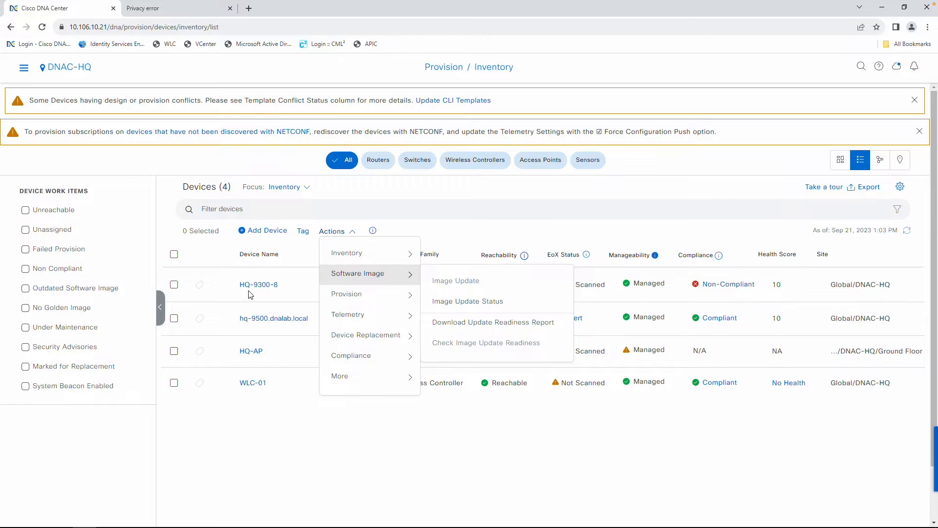
click(720, 290)
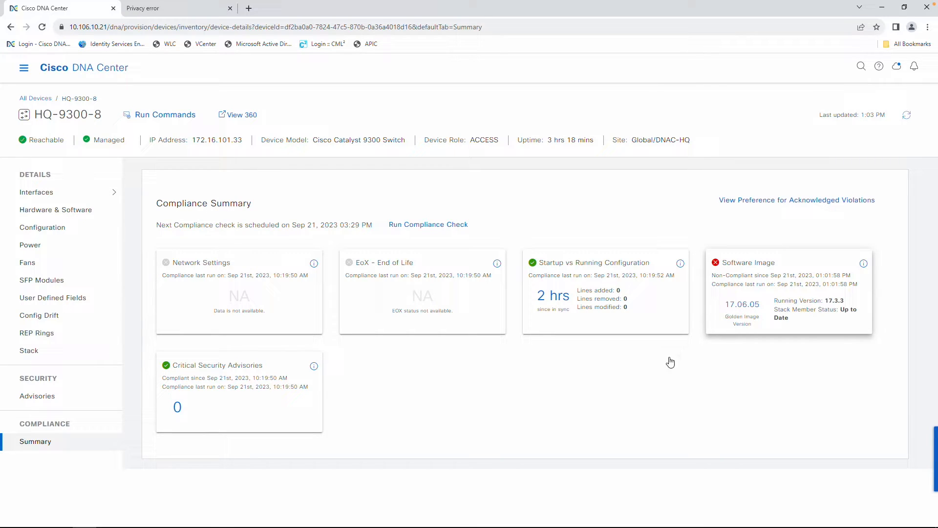
click(41, 100)
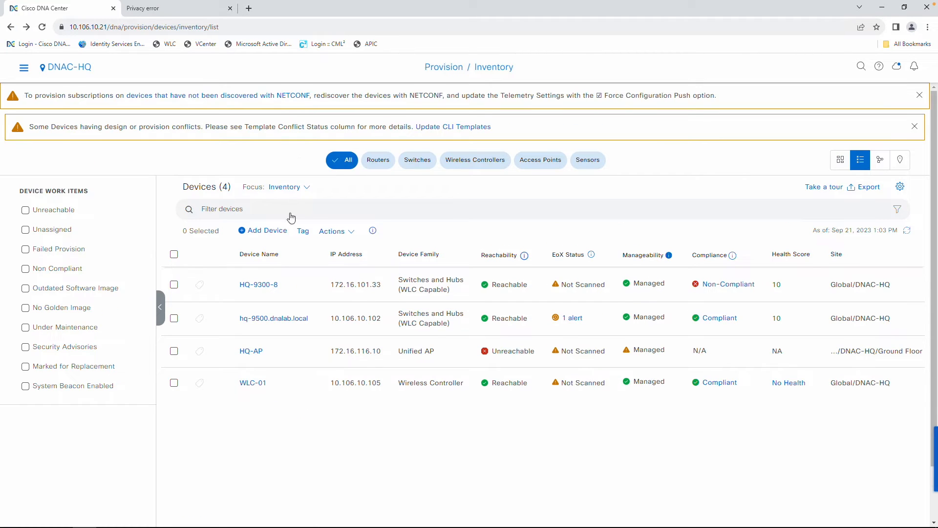
Set the device list focus to Software Images and open the image update readiness check for HQ-9300-8.
click(291, 188)
click(305, 253)
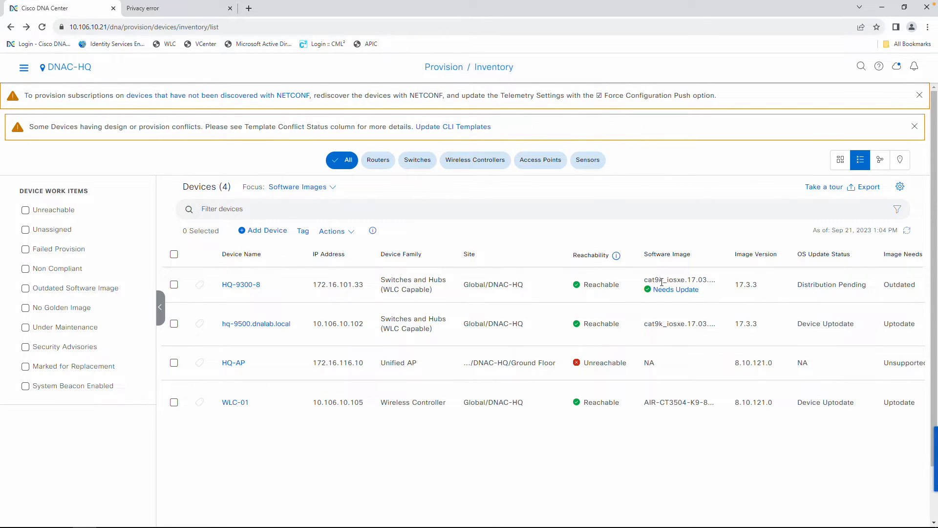
drag(663, 282, 709, 282)
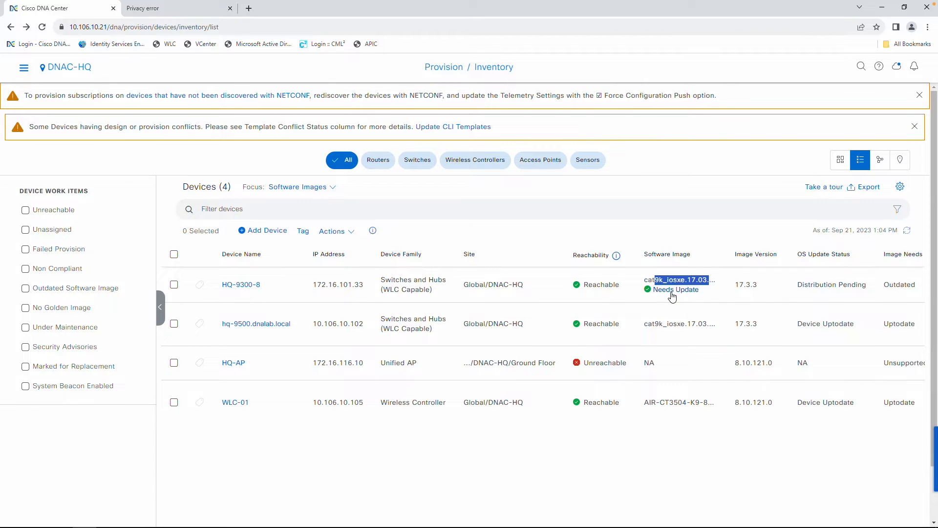
click(673, 293)
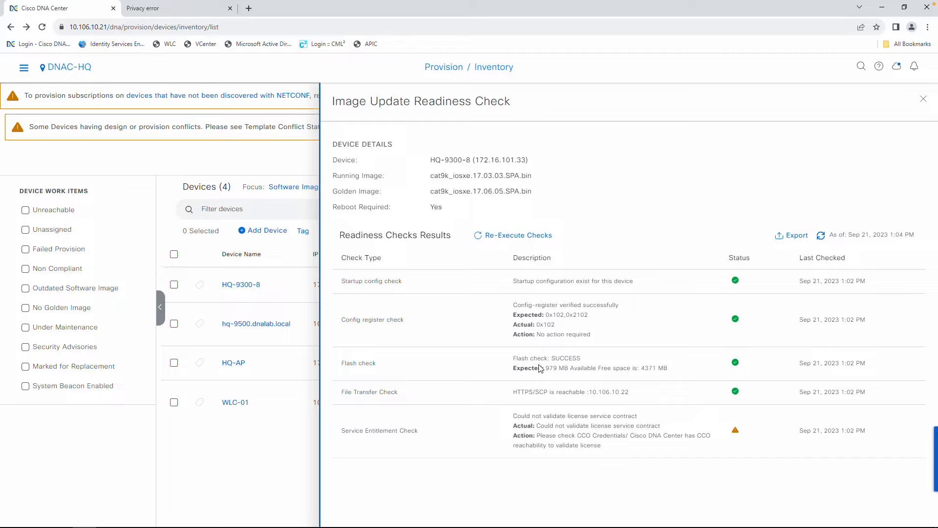
Read the startup config, config register, flash, file transfer and service entitlement readiness results for HQ-9300-8, and close the report.
drag(363, 281, 657, 276)
click(608, 314)
drag(527, 305, 599, 337)
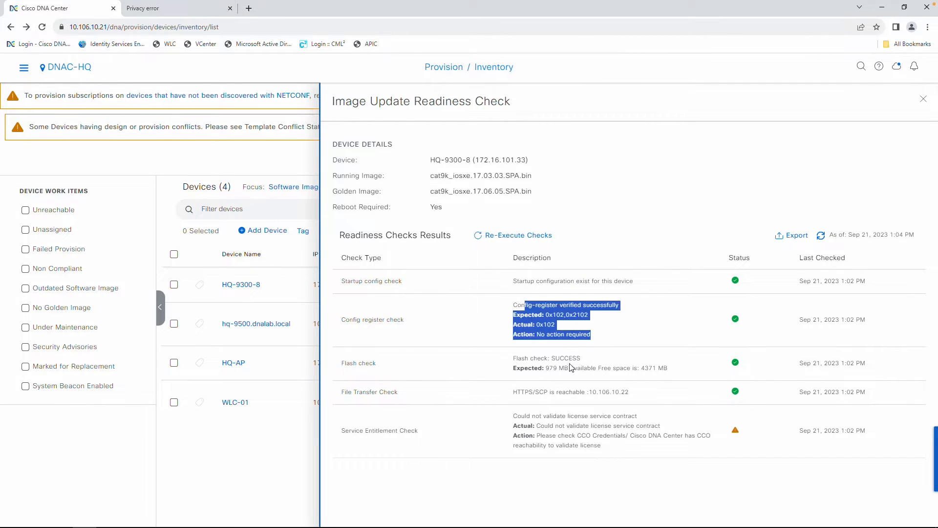
click(570, 367)
mouse_move(528, 359)
mouse_down()
mouse_move(625, 370)
mouse_move(538, 358)
mouse_up()
click(649, 367)
click(599, 394)
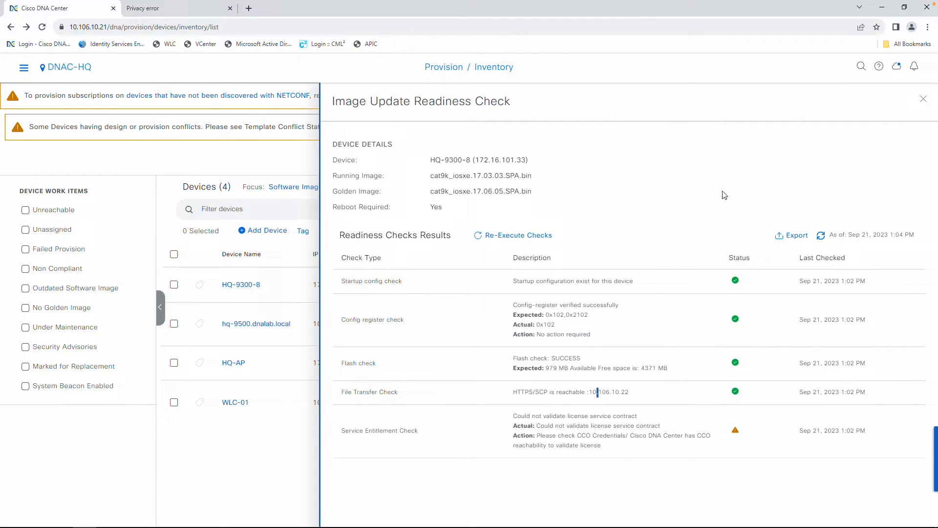
drag(654, 332, 537, 316)
click(756, 374)
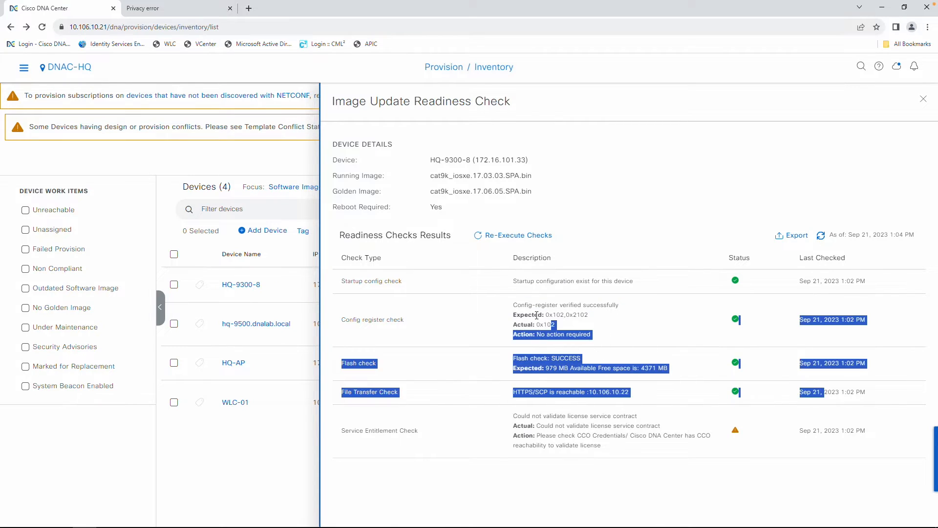
click(537, 315)
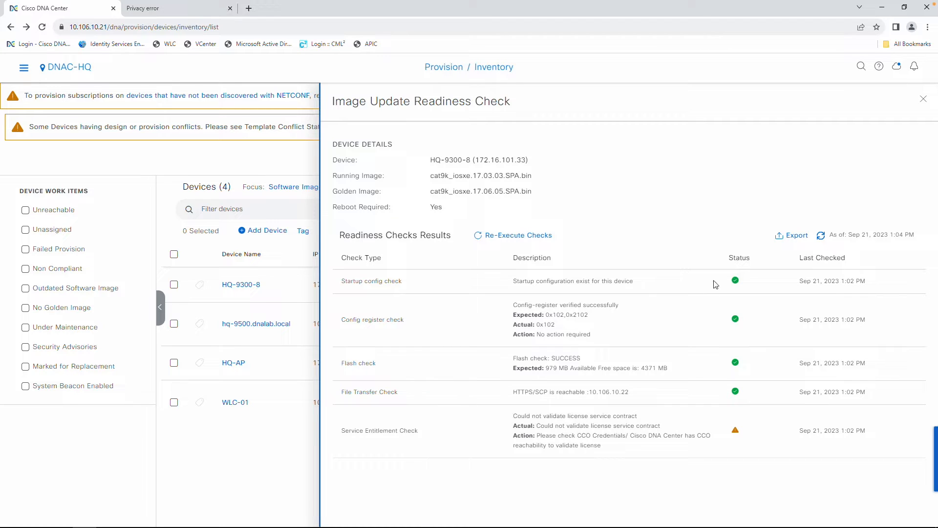
drag(538, 333, 595, 352)
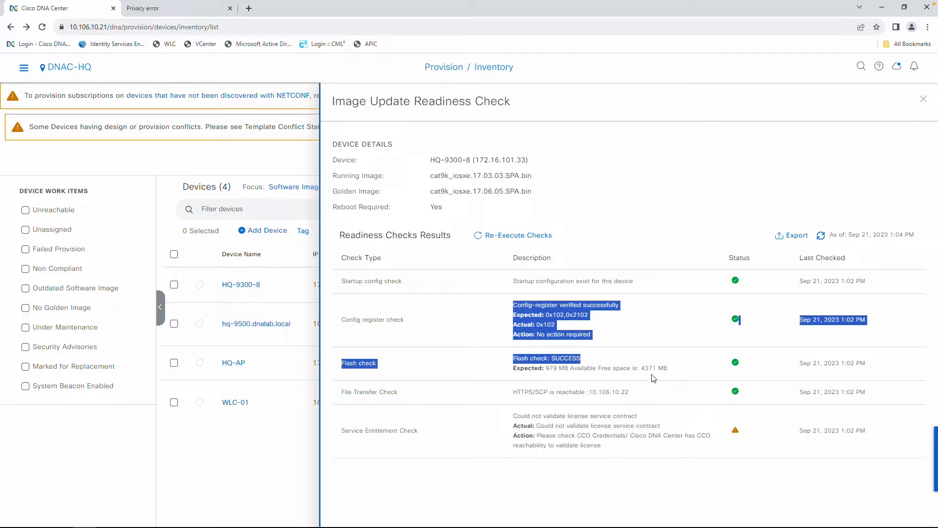
click(622, 346)
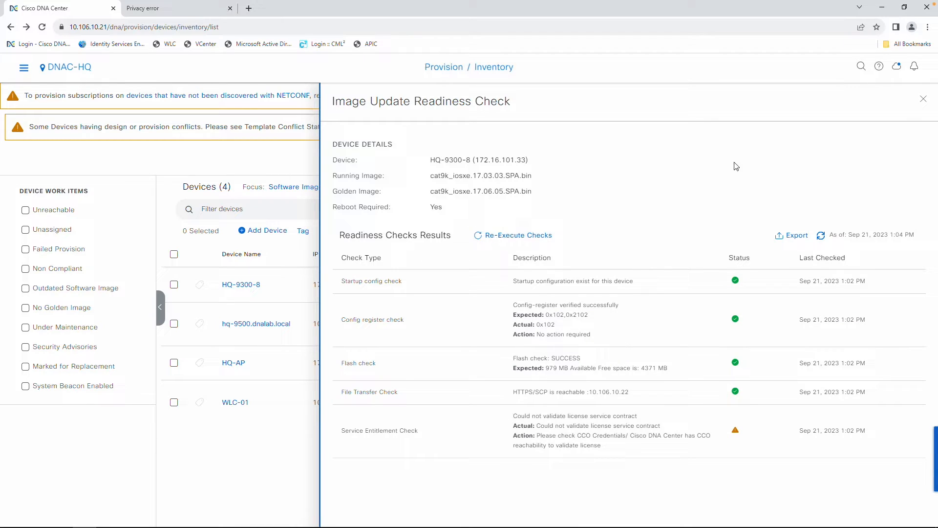
click(923, 99)
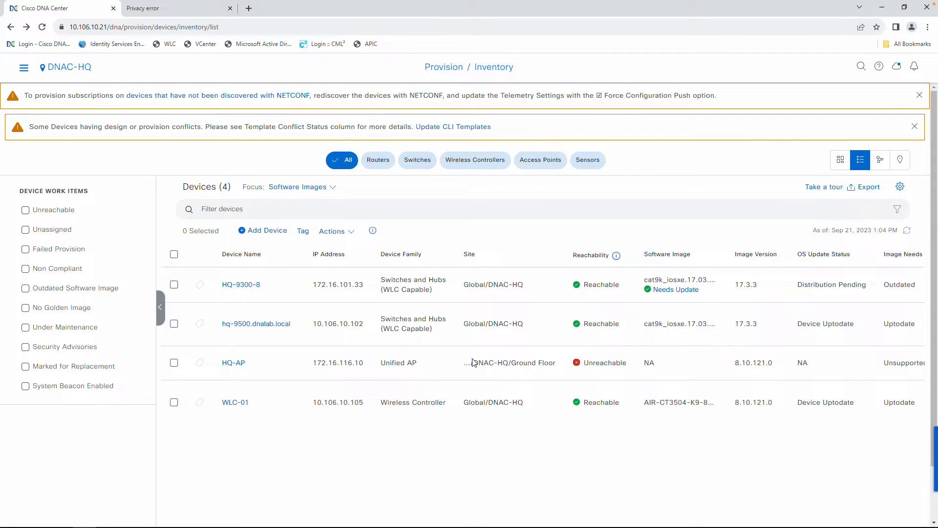
Select HQ-9300-8 and start scheduling a maintenance window for it.
click(174, 285)
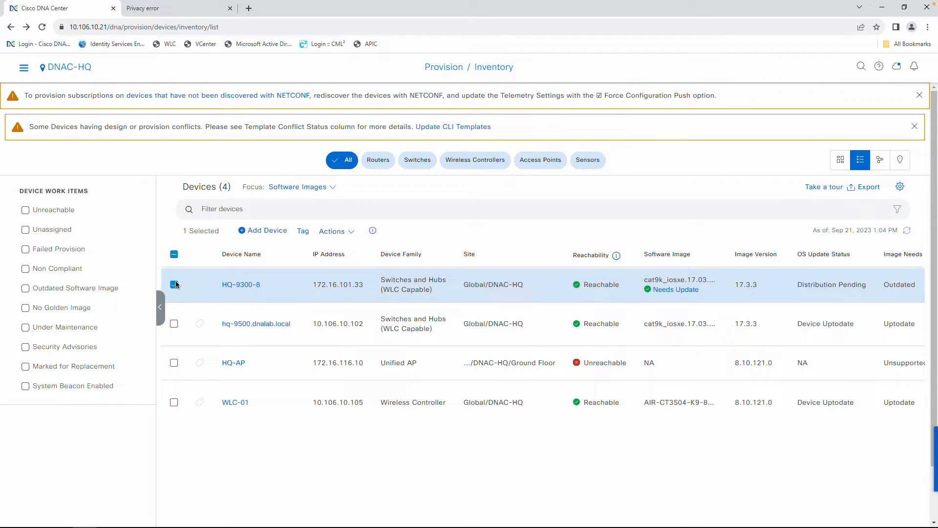
click(335, 231)
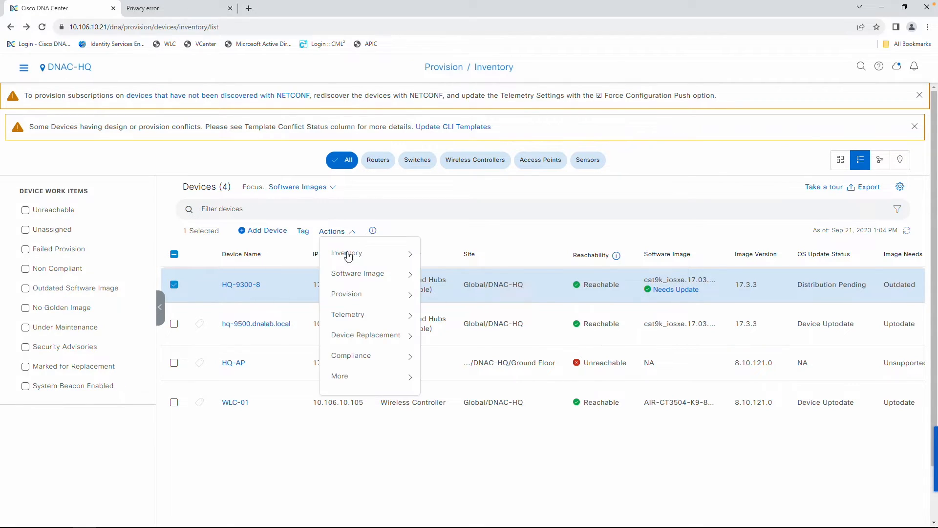
mouse_move(348, 255)
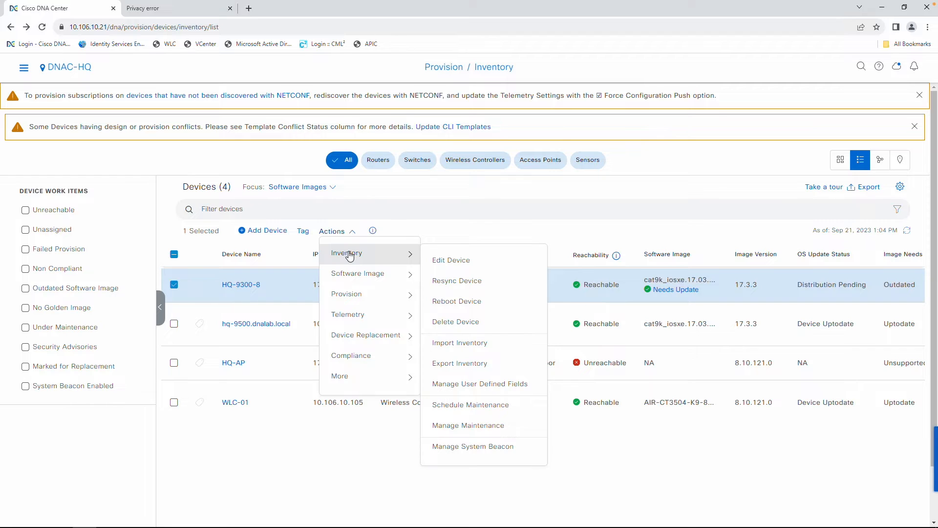
click(497, 435)
click(330, 232)
mouse_move(357, 255)
click(480, 404)
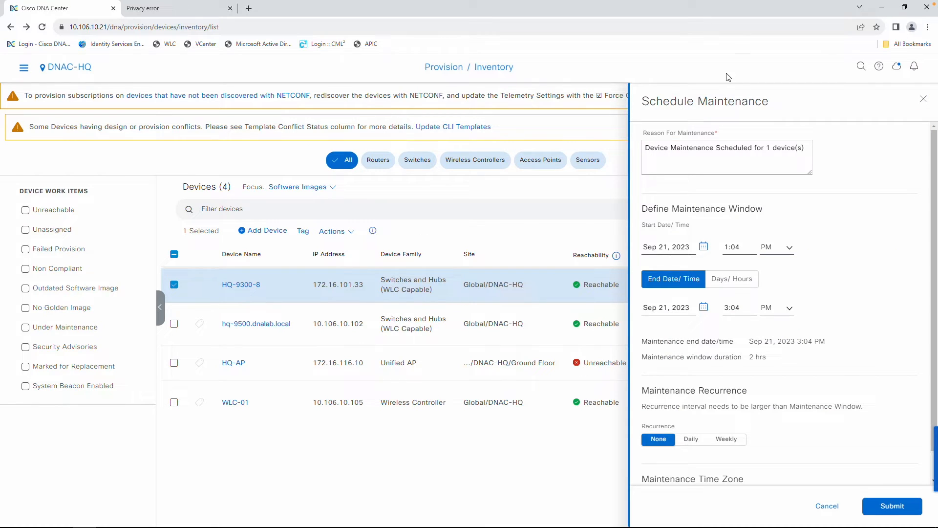
Set the end time of HQ-9300-8's maintenance window to 4:04 PM and try to submit it.
mouse_move(687, 4)
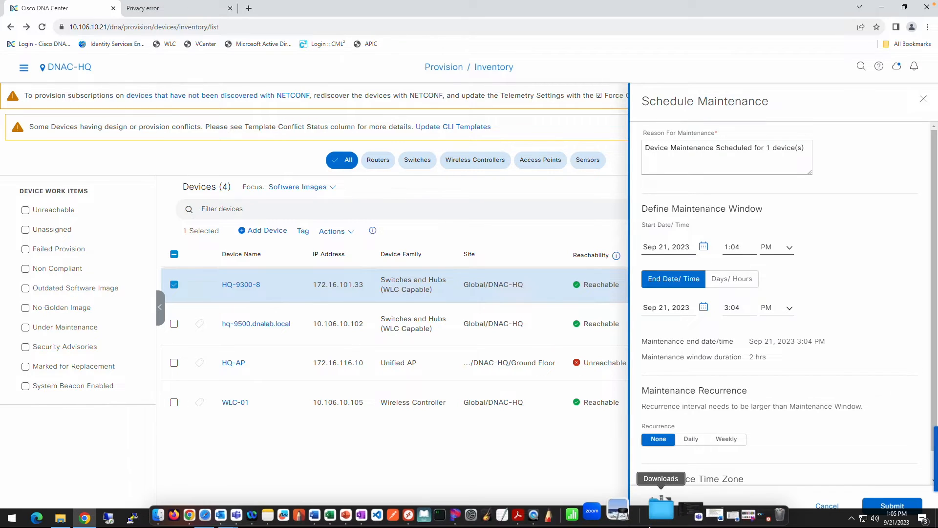
click(728, 313)
key(BackSpace)
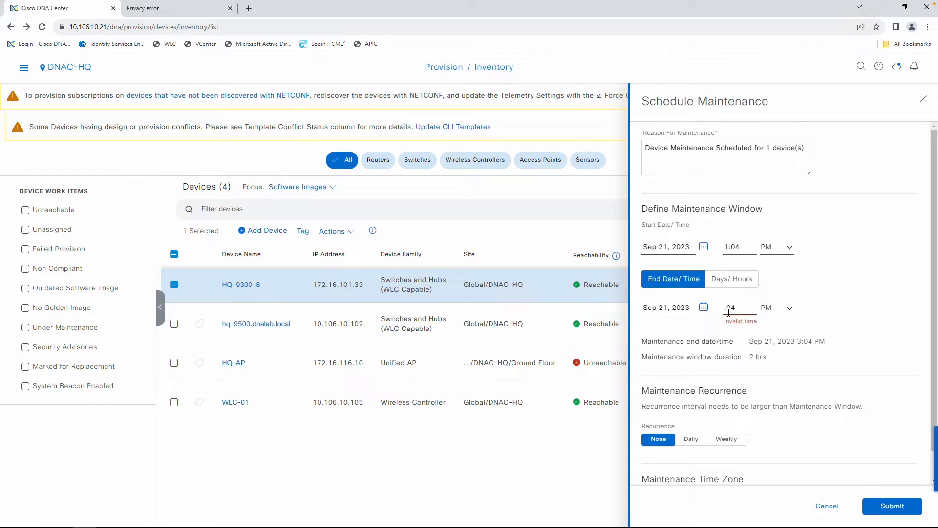
text(4)
scroll(728, 359, down, 1)
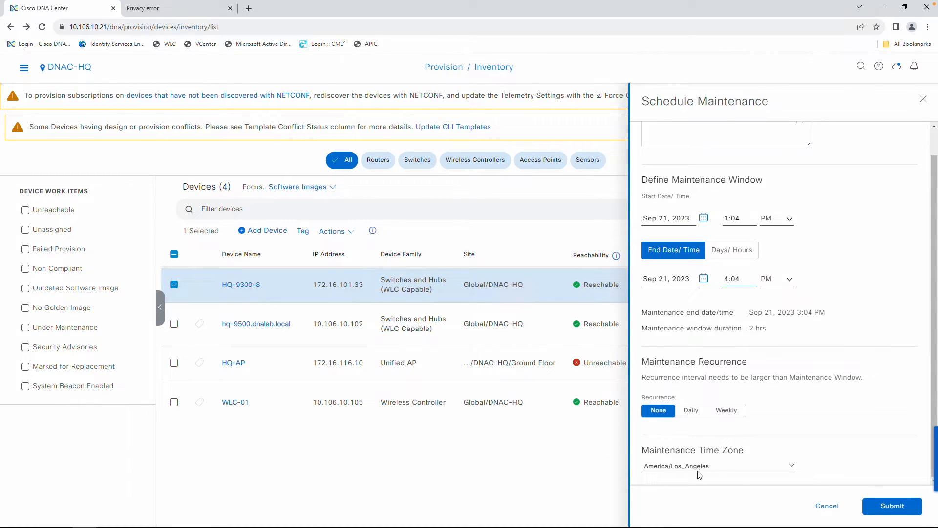
click(888, 508)
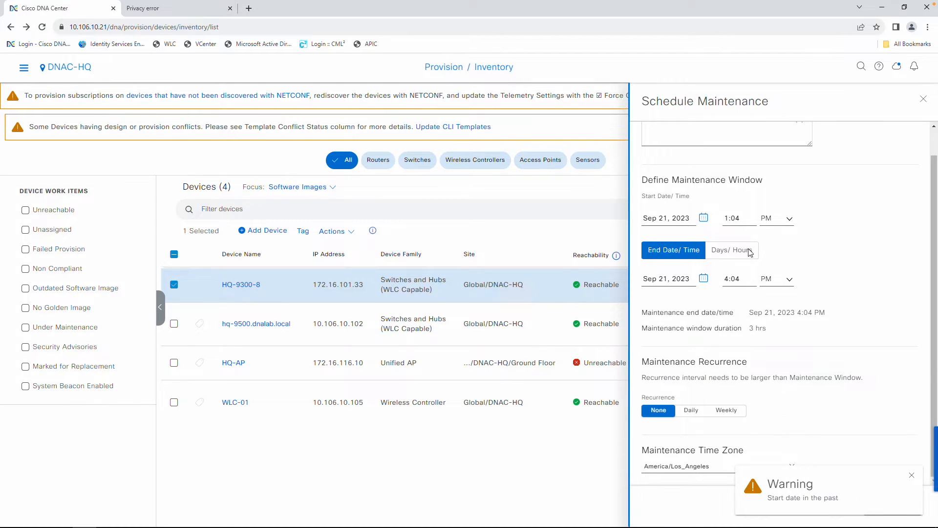
Dismiss the warning, move the maintenance window's start time out of the past, and resubmit the window.
text(6)
click(912, 475)
click(901, 509)
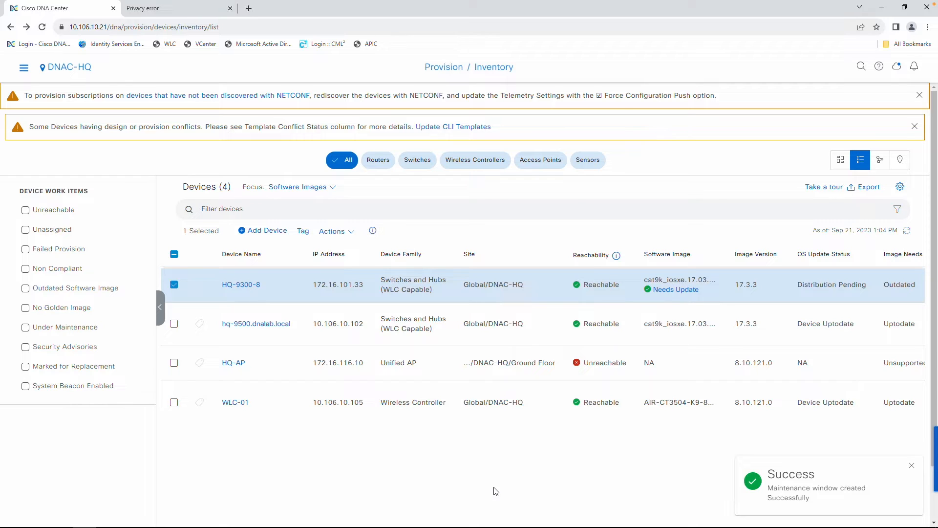
Refresh the device list and check the OS update status of HQ-9300-8.
click(906, 233)
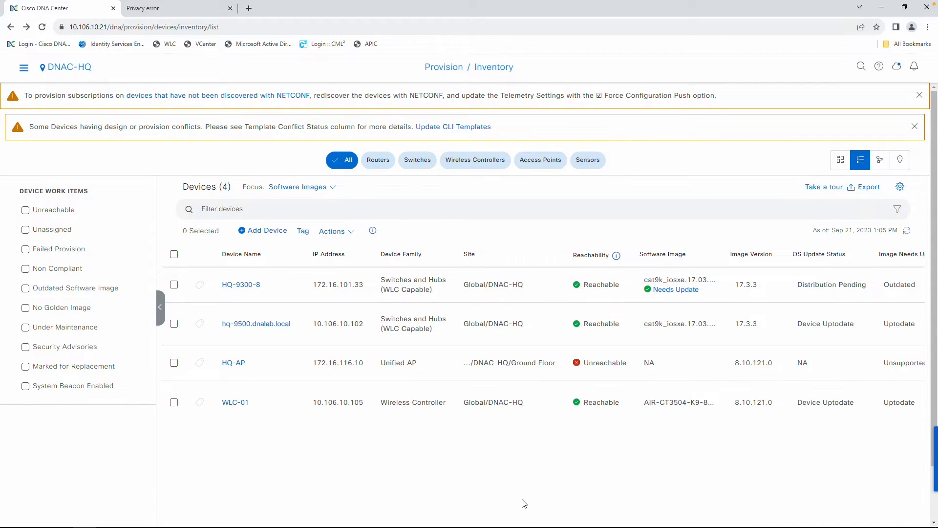
click(523, 477)
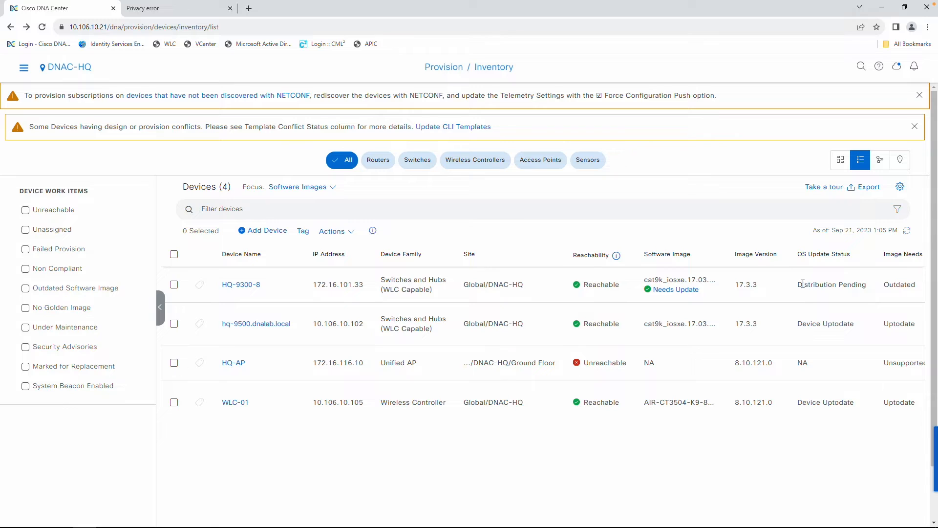
drag(803, 283, 893, 283)
click(822, 288)
drag(797, 283, 868, 286)
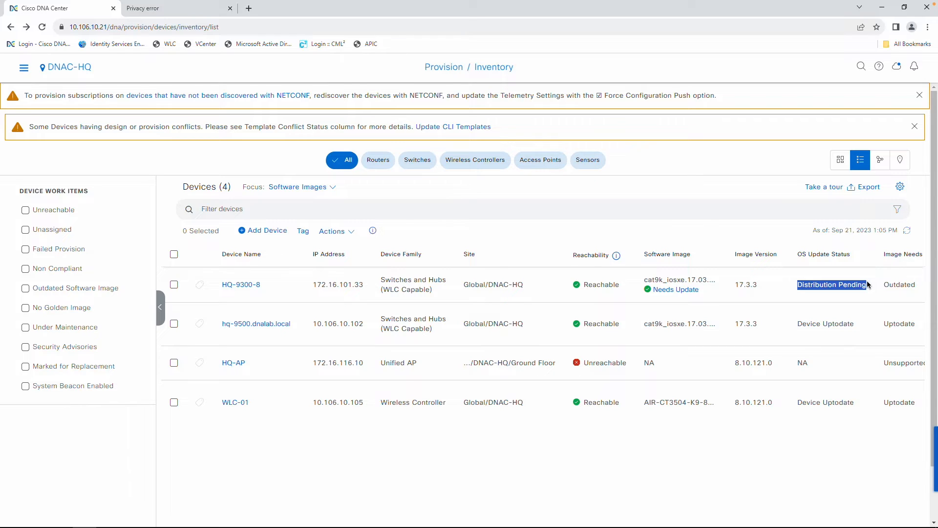
click(700, 454)
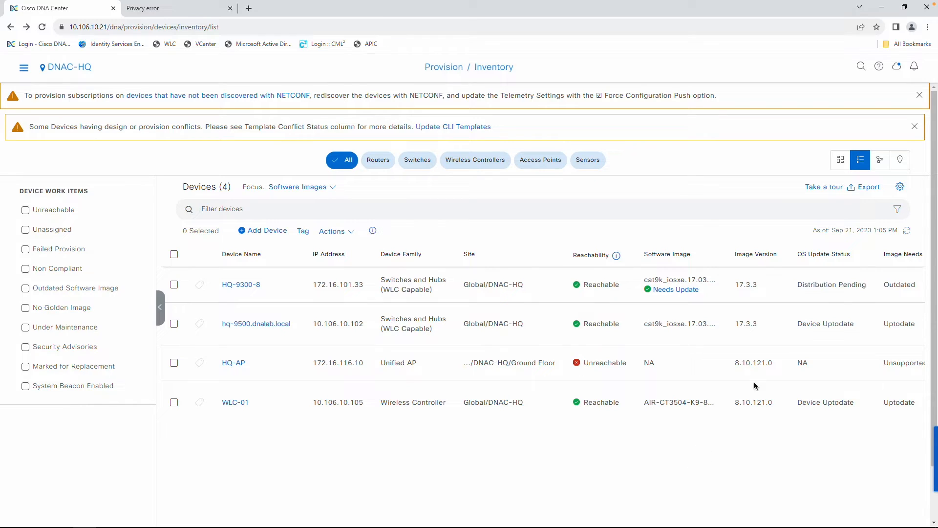
Refresh the list, set its focus to Inventory, and start an image update for HQ-9300-8.
click(907, 233)
click(293, 188)
click(295, 211)
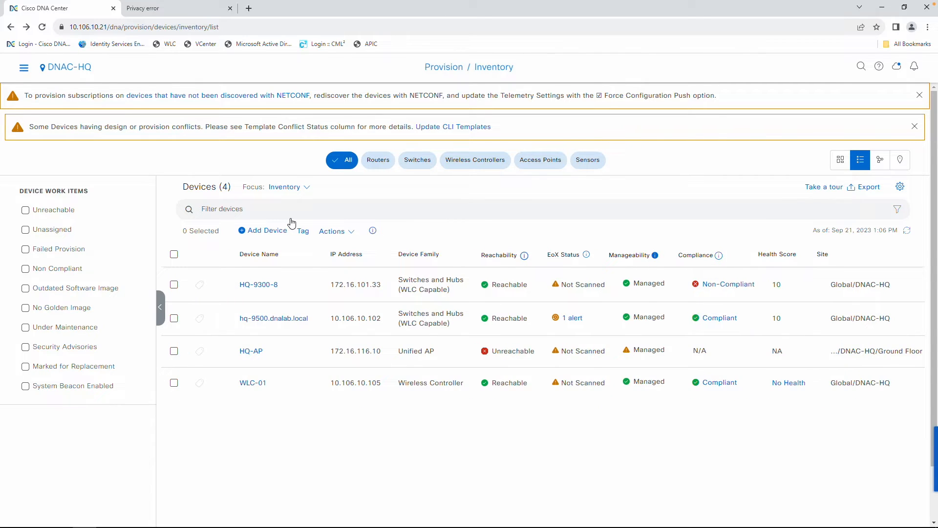
click(174, 285)
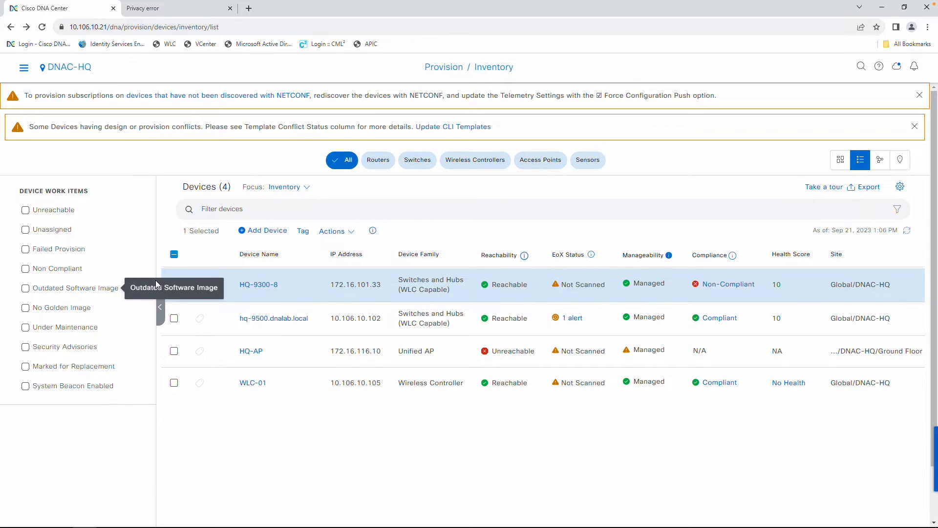
click(336, 231)
mouse_move(372, 284)
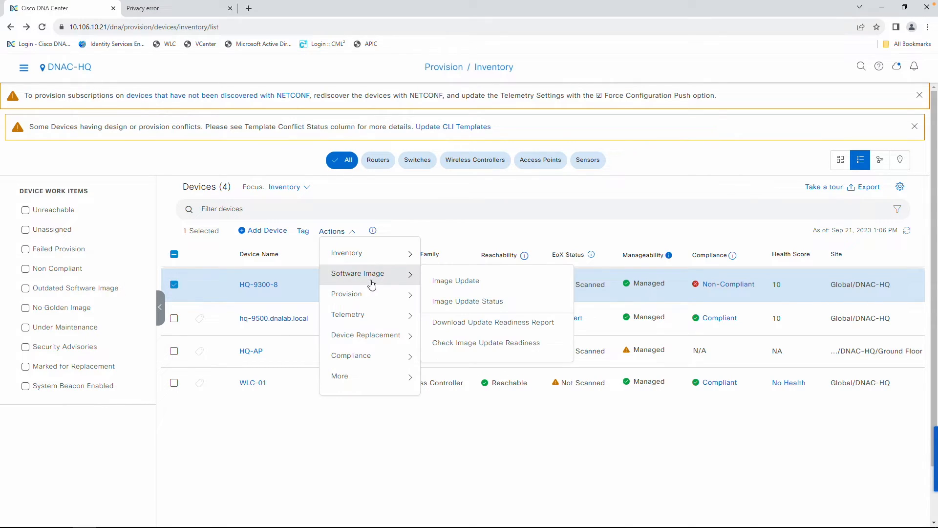
click(443, 283)
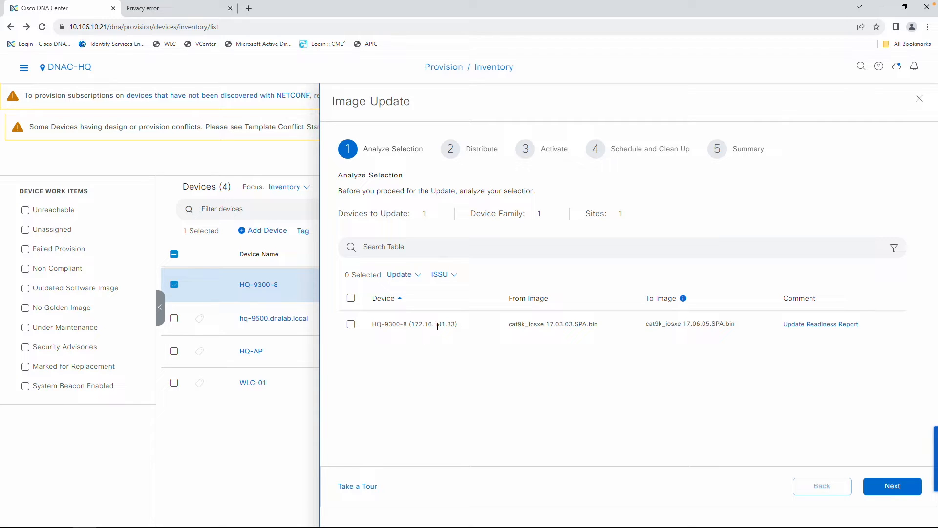
Review the source and target images, select HQ-9300-8 for the update, and continue to the Distribute stage.
drag(383, 332, 663, 341)
click(665, 350)
click(350, 324)
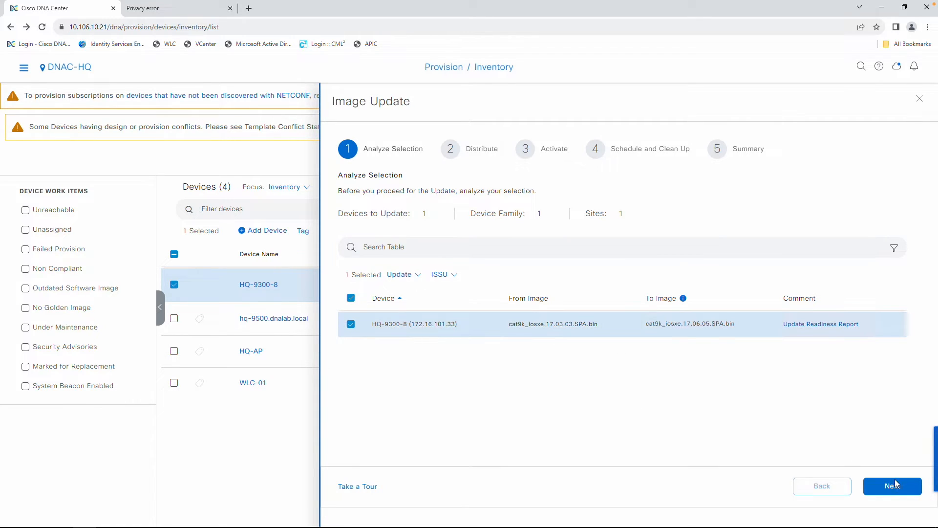
click(892, 487)
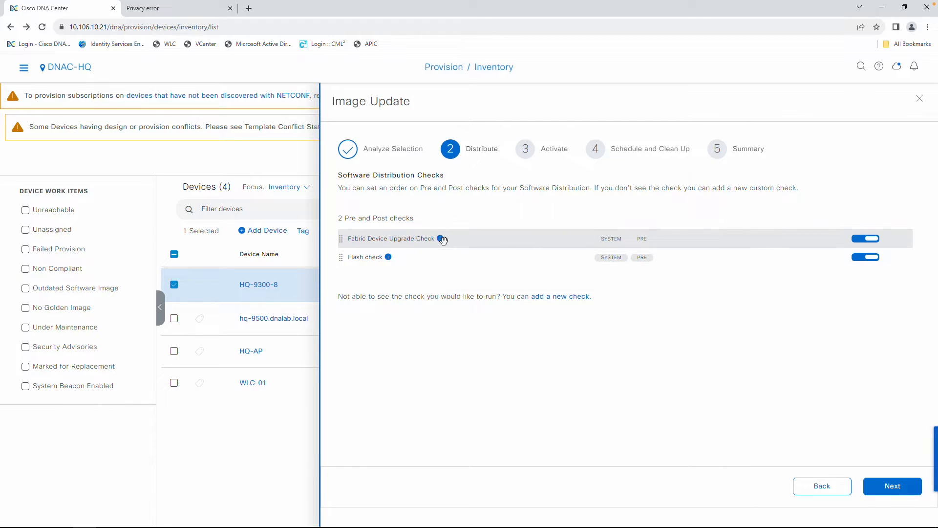
Review the distribution checks and the options of a new custom check, discard the form, and continue to the Activate stage.
mouse_move(442, 239)
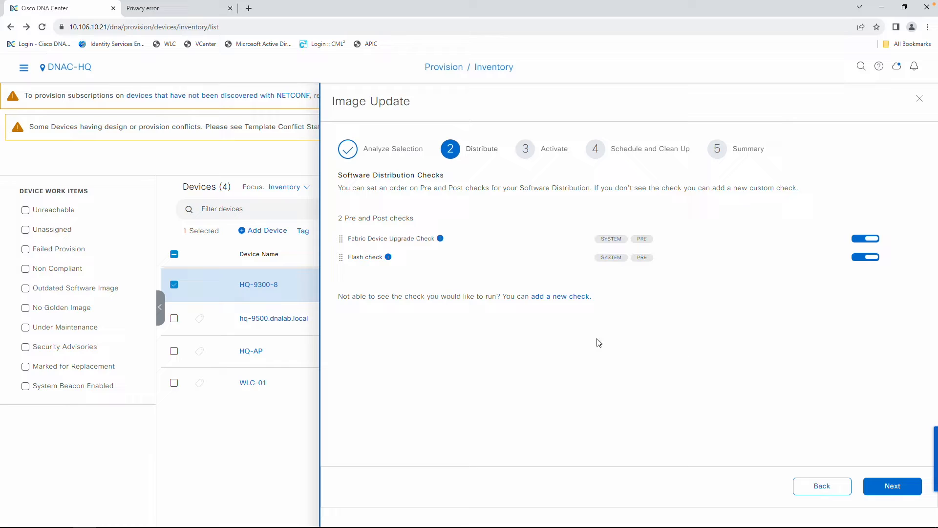
click(558, 300)
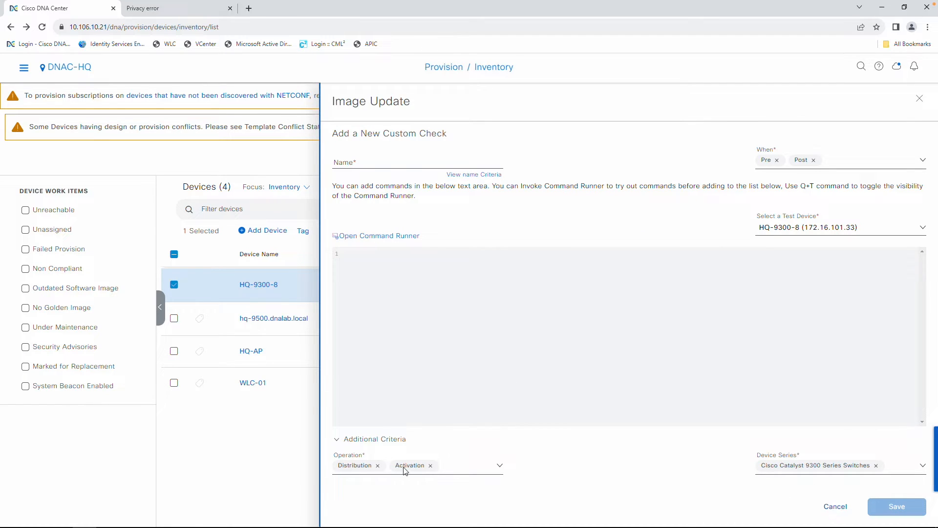
click(864, 162)
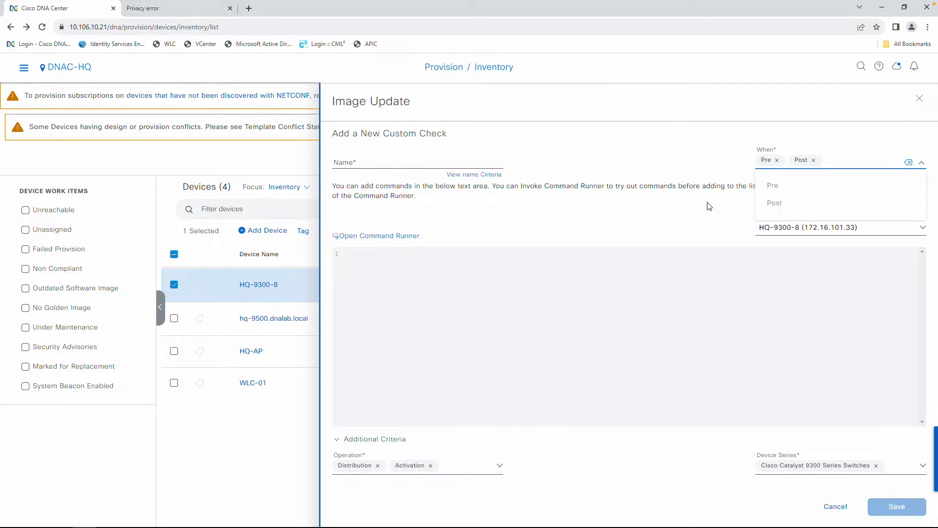
click(836, 507)
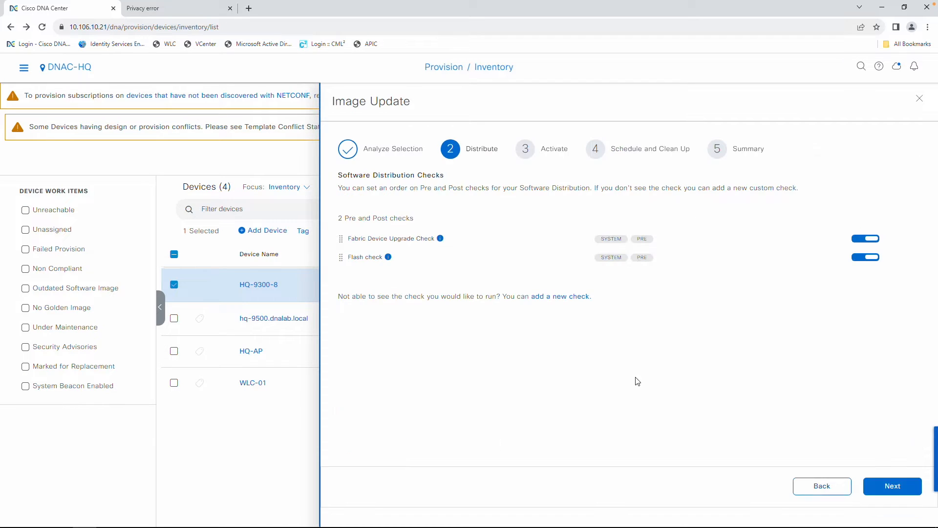
click(892, 486)
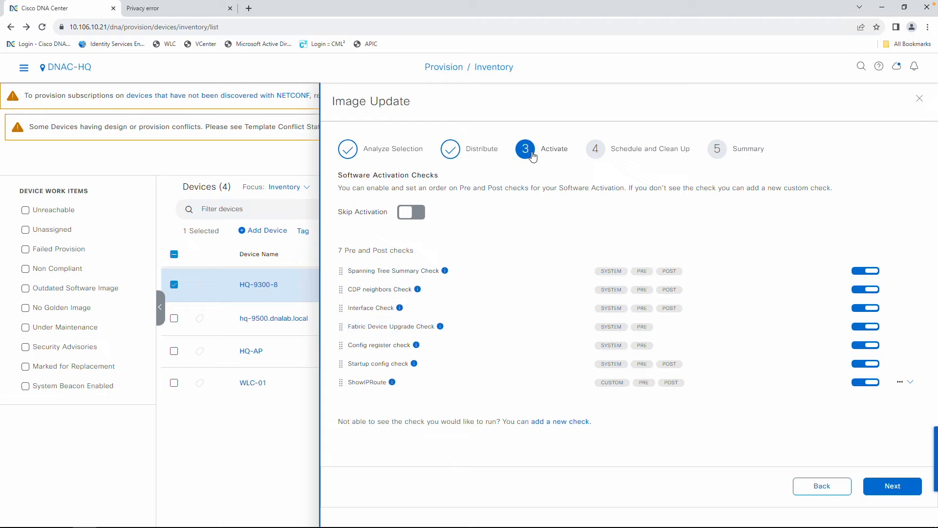
Try skipping activation, view the resulting schedule stage, and return to turn activation back on.
click(408, 215)
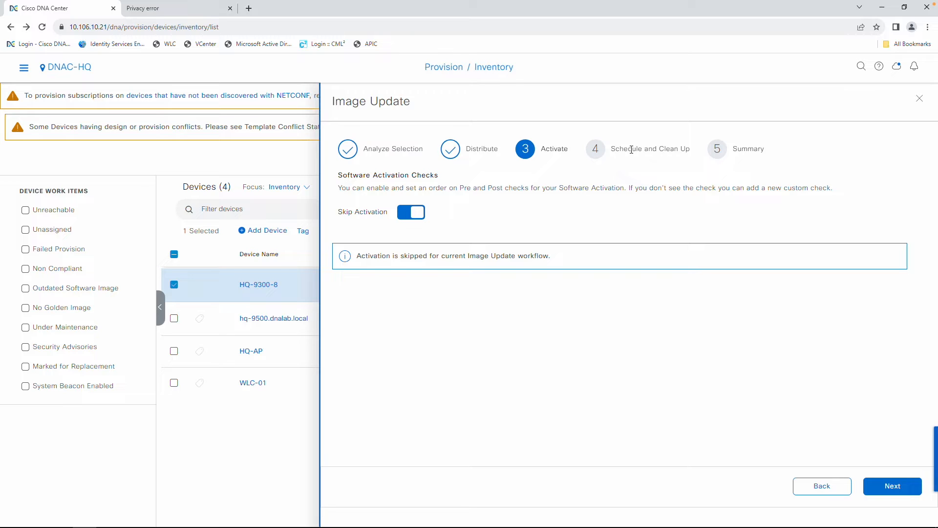
drag(624, 149, 594, 192)
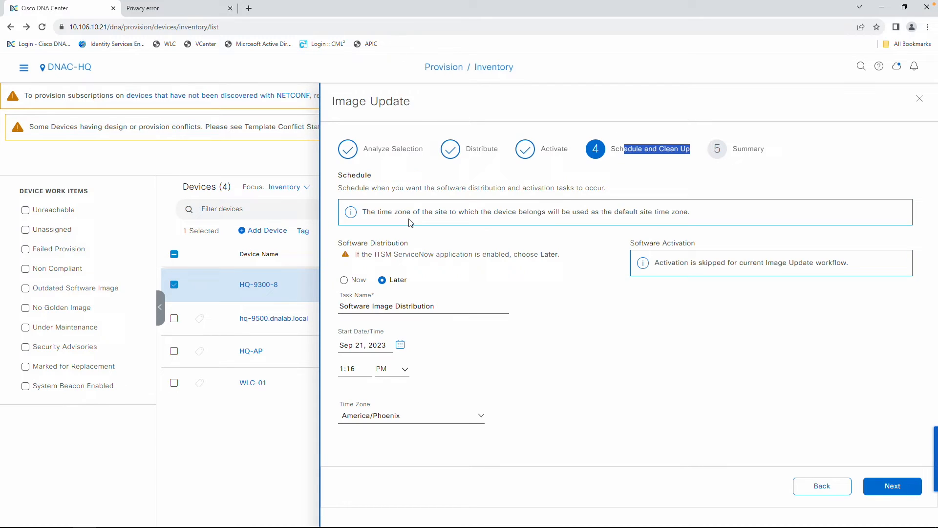
drag(408, 218, 529, 147)
click(526, 149)
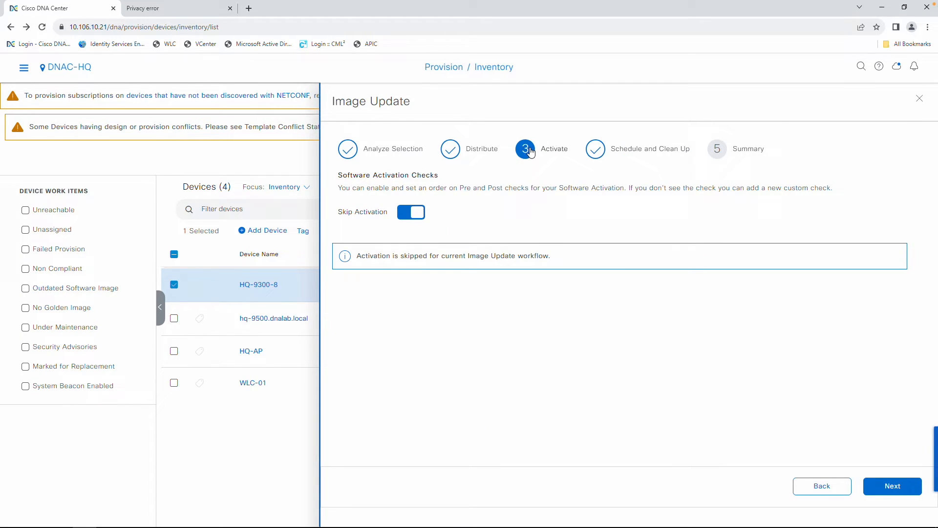
click(410, 215)
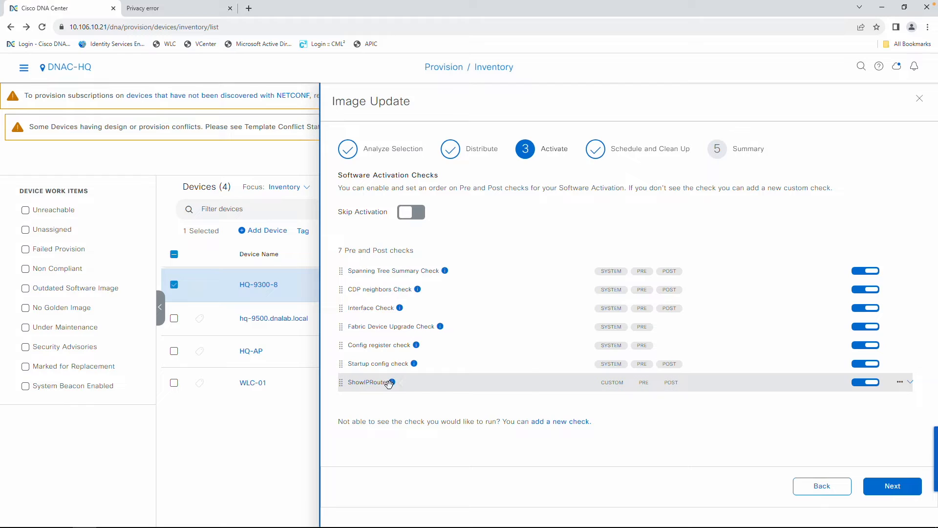
Inspect the ShowIPRoute activation check, continue to scheduling, and read the distribution and activation sections with their ServiceNow notes.
mouse_move(394, 384)
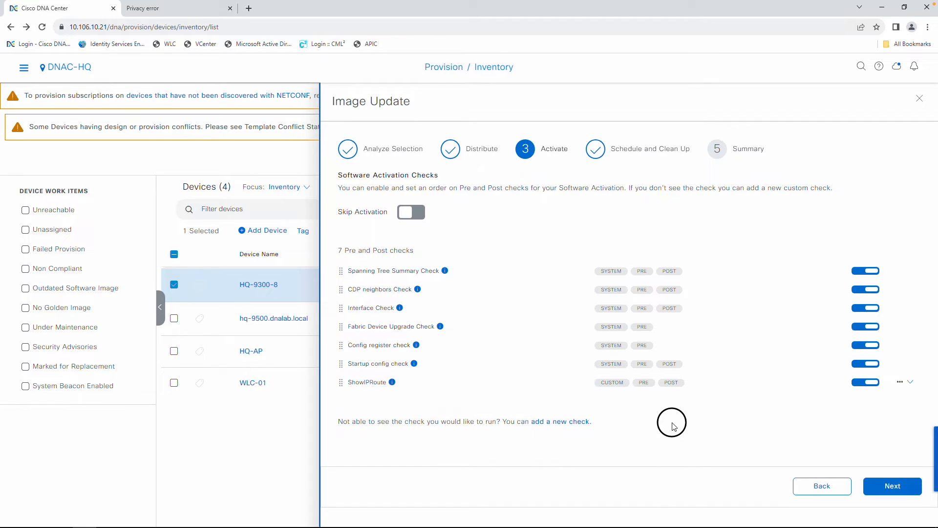
click(887, 486)
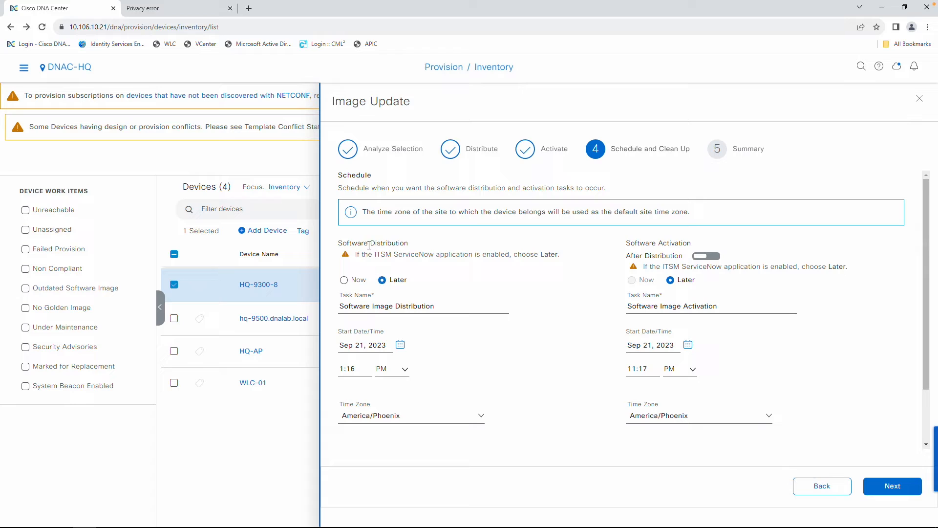
drag(365, 243, 426, 247)
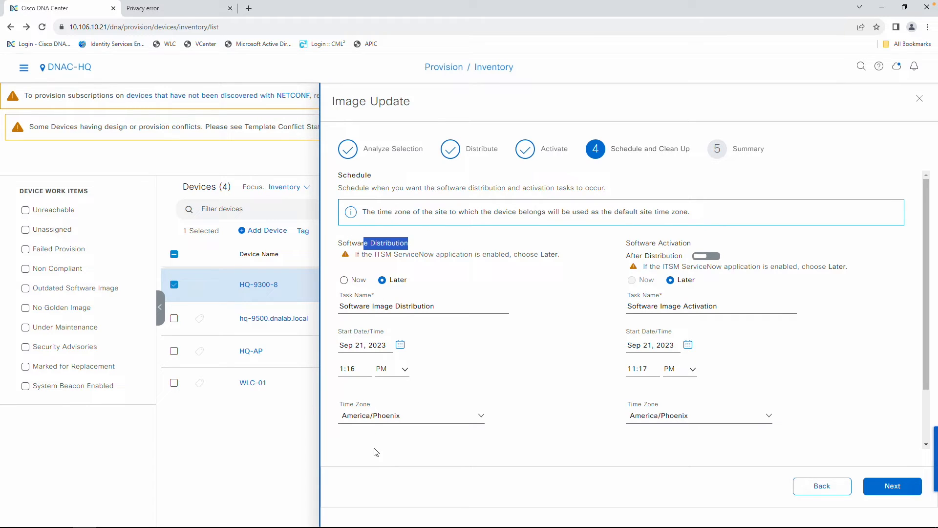
drag(645, 243, 706, 246)
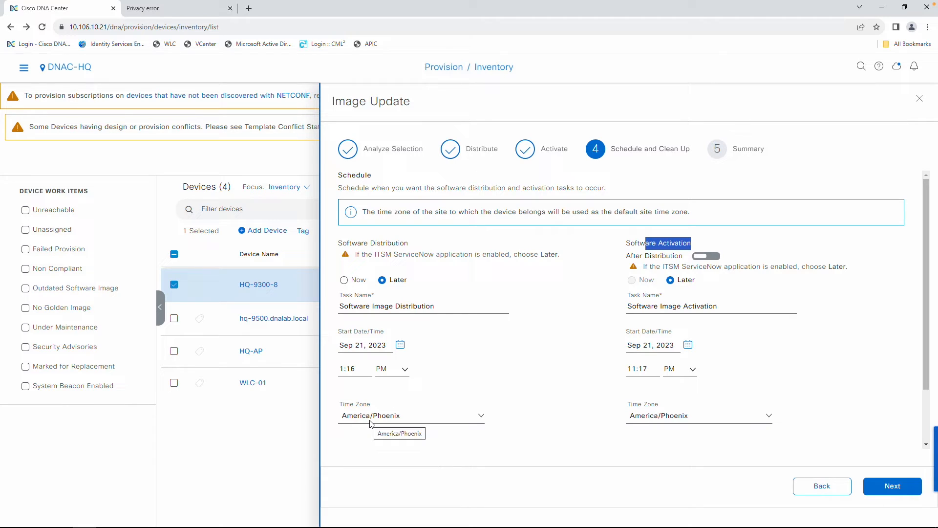
drag(374, 255, 470, 254)
click(485, 255)
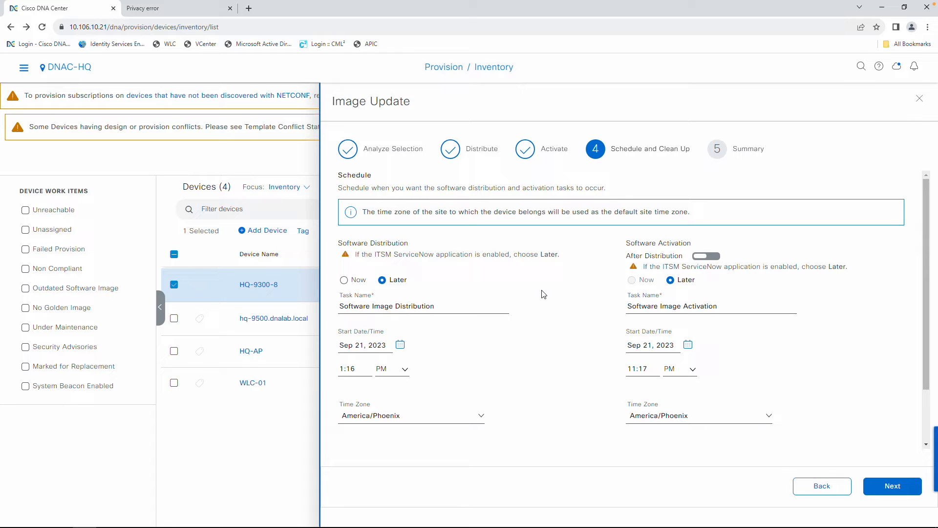
double_click(784, 267)
Schedule distribution for now with activation after distribution, leave flash cleanup off, and continue to the summary.
click(356, 280)
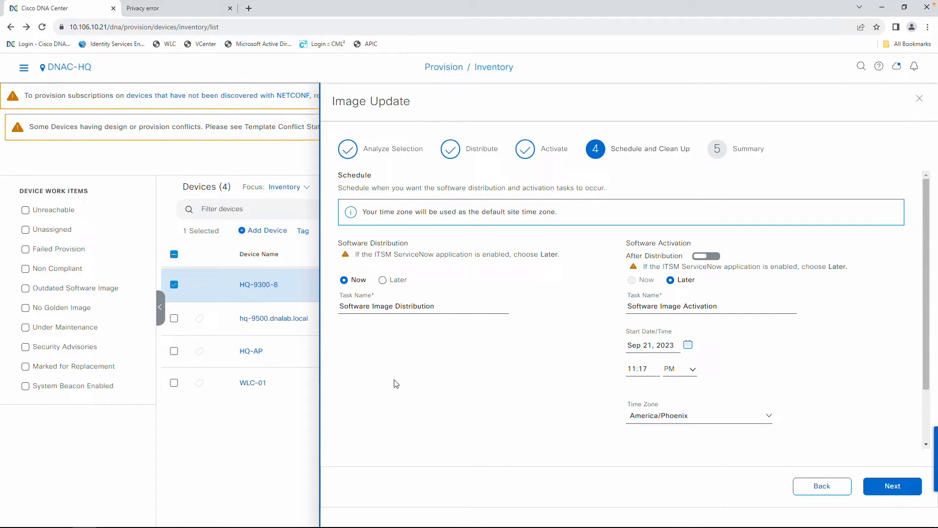
click(714, 258)
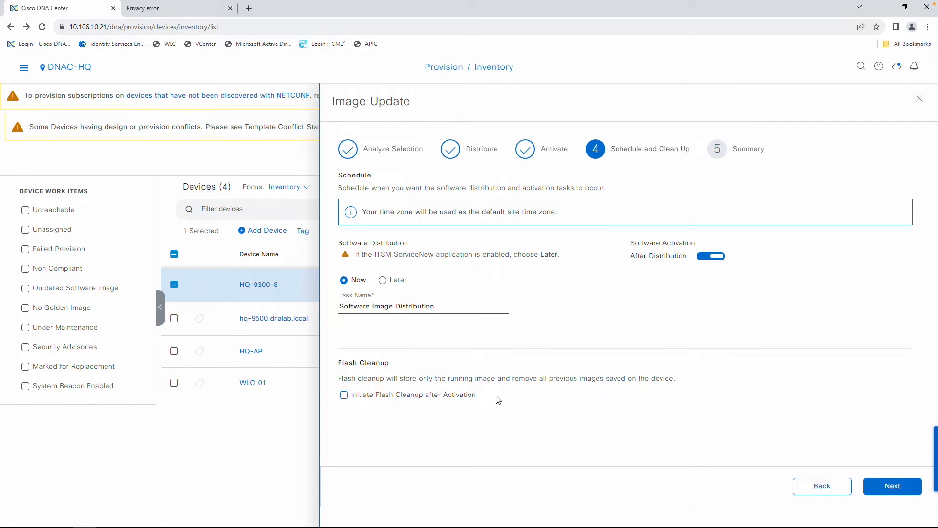
drag(376, 379, 643, 378)
click(471, 438)
click(900, 491)
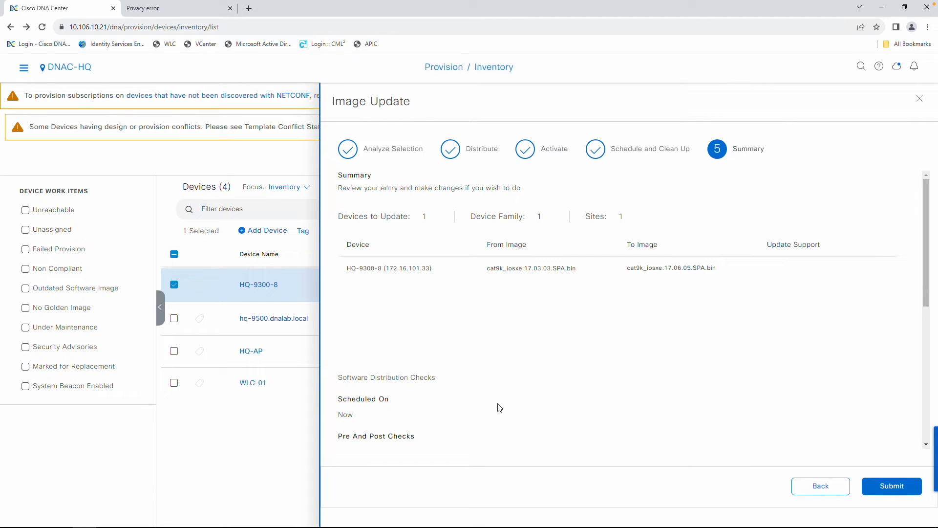
Review the update summary with its distribution and activation checks, submit the image update, and agree to save the check configuration.
scroll(709, 420, down, 3)
scroll(704, 395, down, 3)
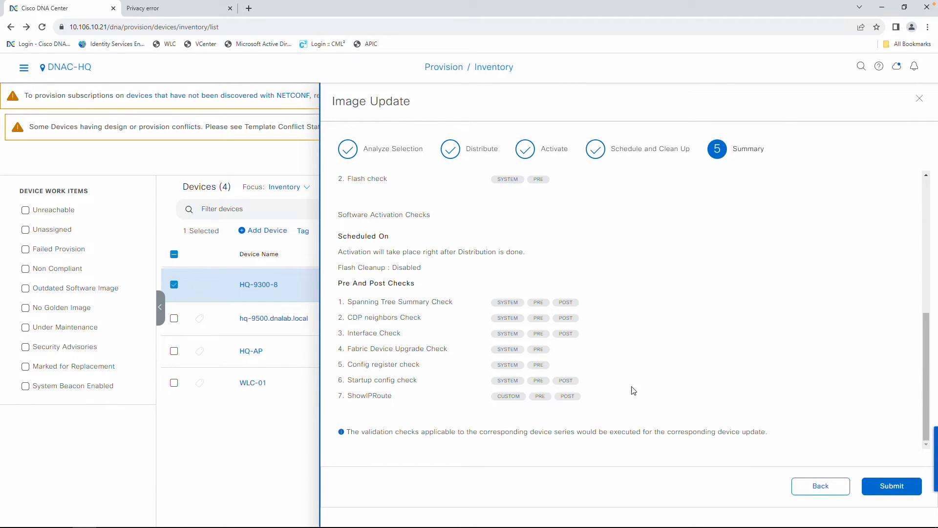
click(894, 489)
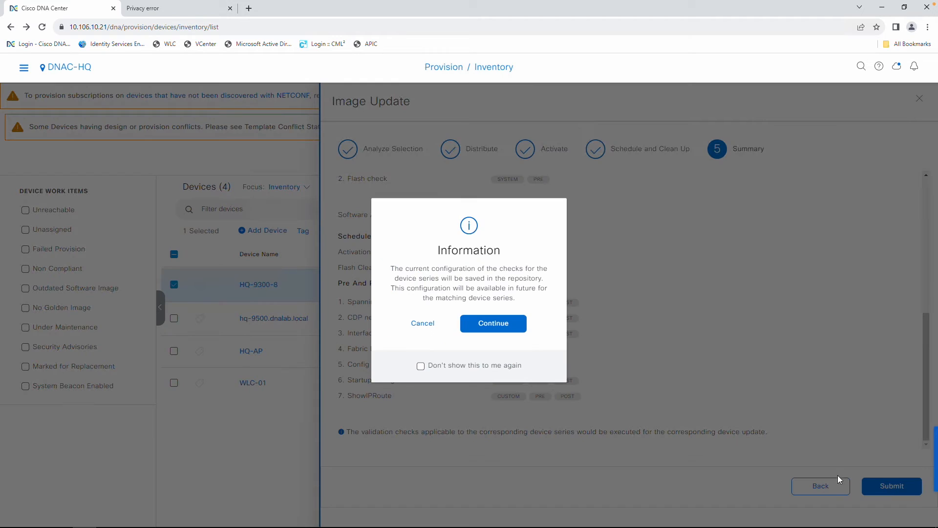
click(491, 324)
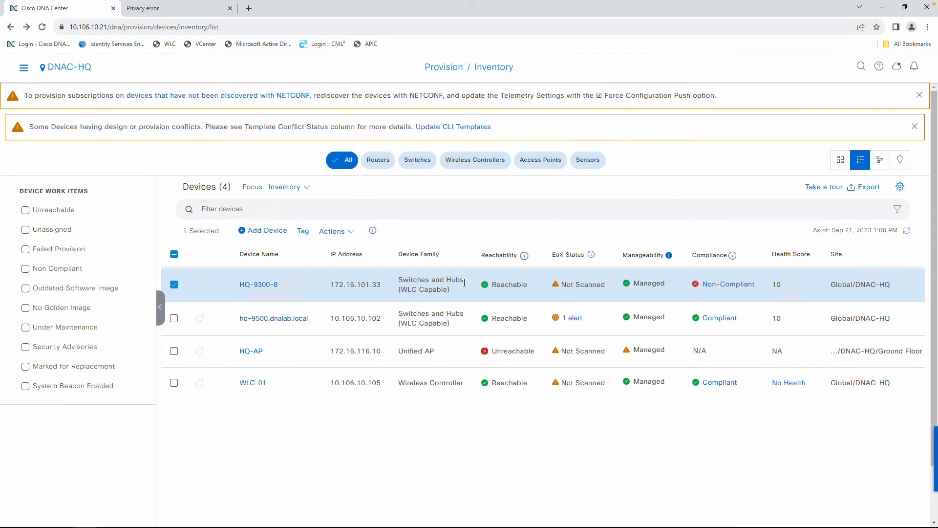
Switch the inventory focus to Software Images and open the image update details for HQ-9300-8.
click(288, 188)
click(310, 251)
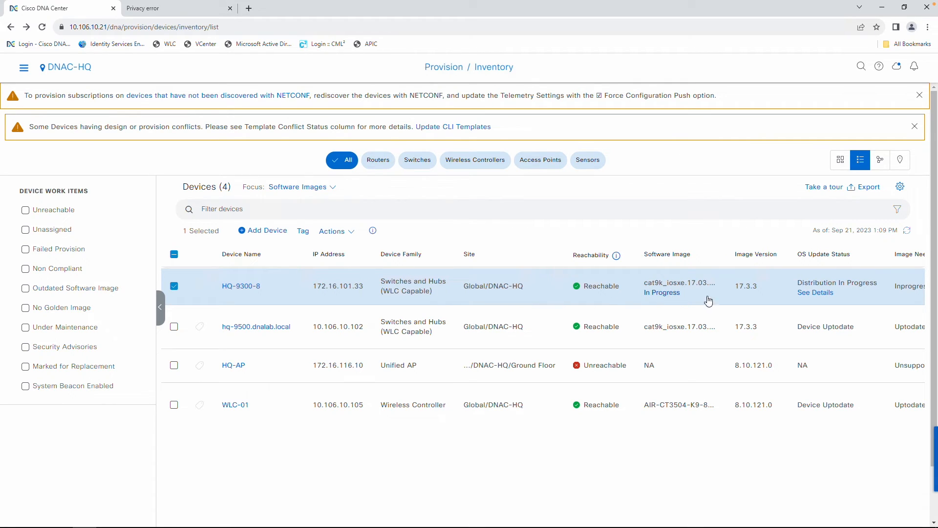
click(822, 293)
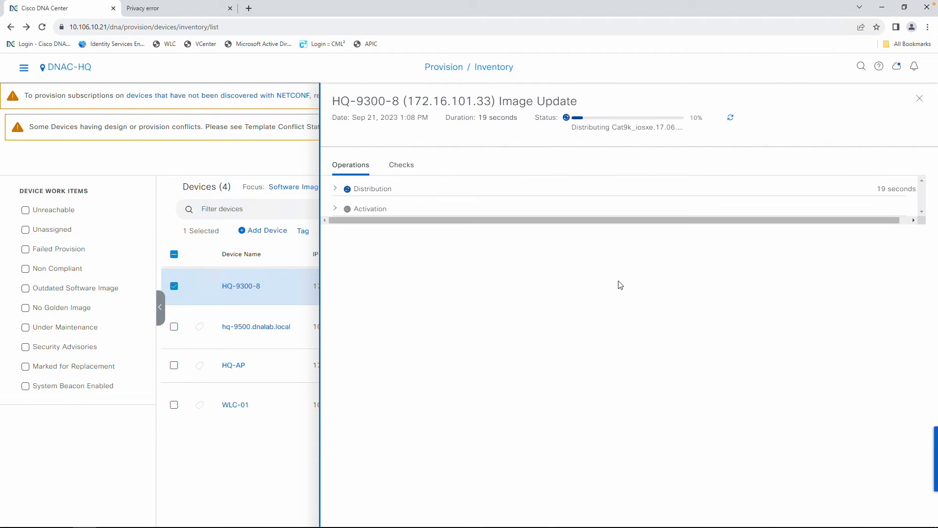
Expand the distribution operations and inspect the Distribution and Pre Distribution Operation task details.
click(335, 190)
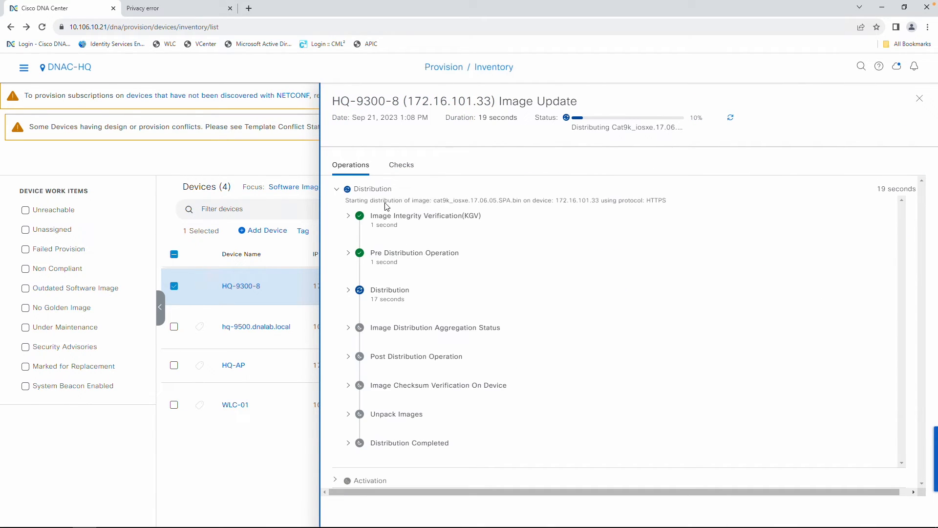
click(349, 291)
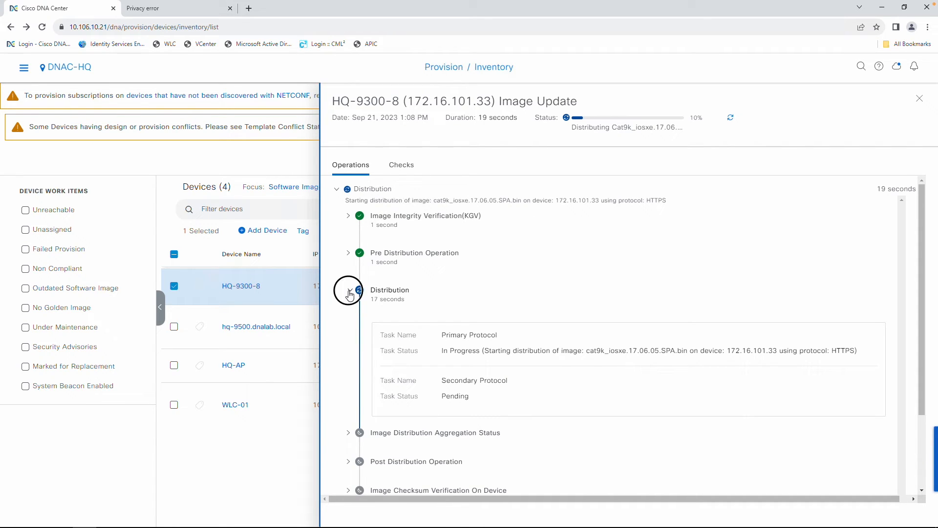
click(349, 291)
click(349, 253)
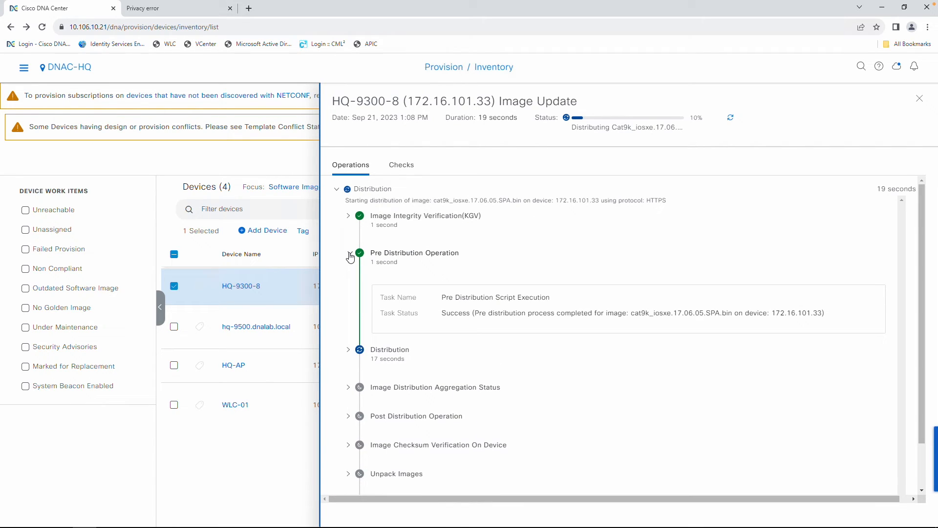
click(349, 254)
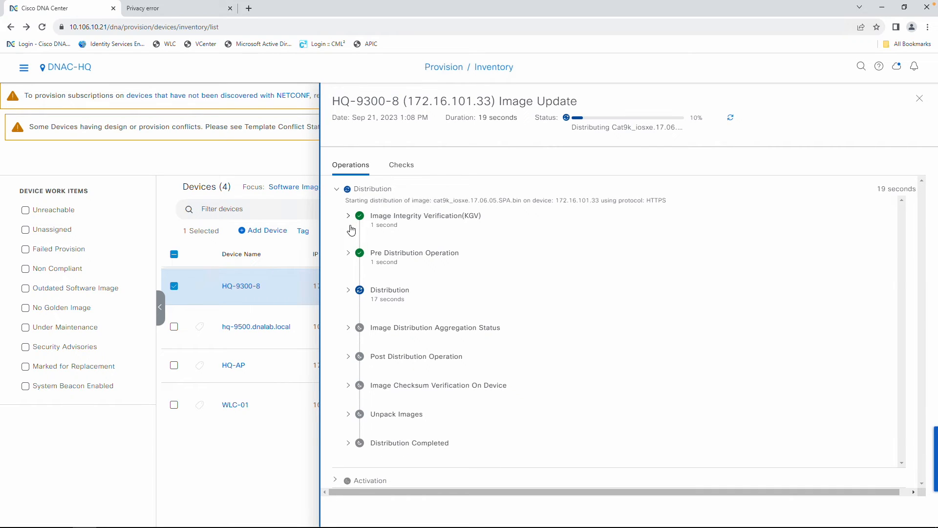
Review the distribution check scripts for HQ-9300-8, and return to the update's operations to view the distribution stage.
click(401, 171)
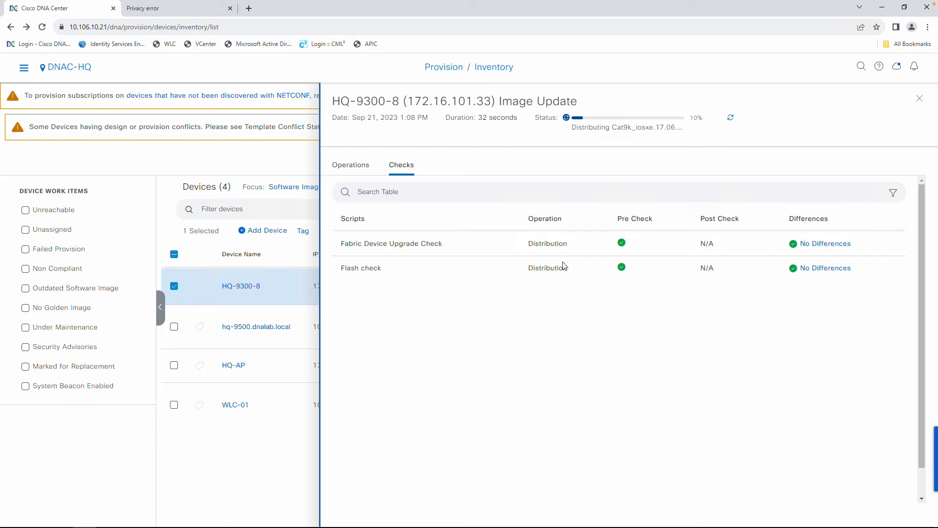
click(345, 166)
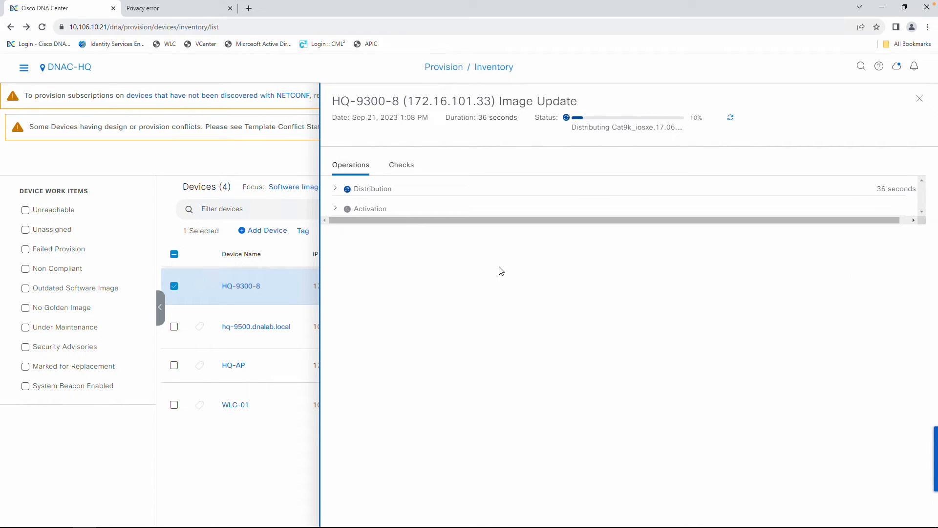
click(335, 189)
click(336, 189)
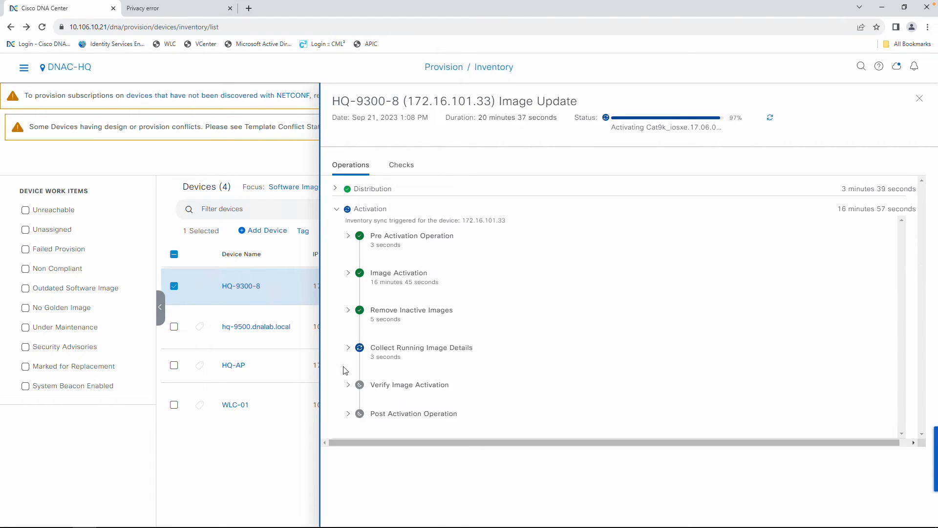
Refresh the HQ-9300-8 image update and read its total duration and status.
click(771, 118)
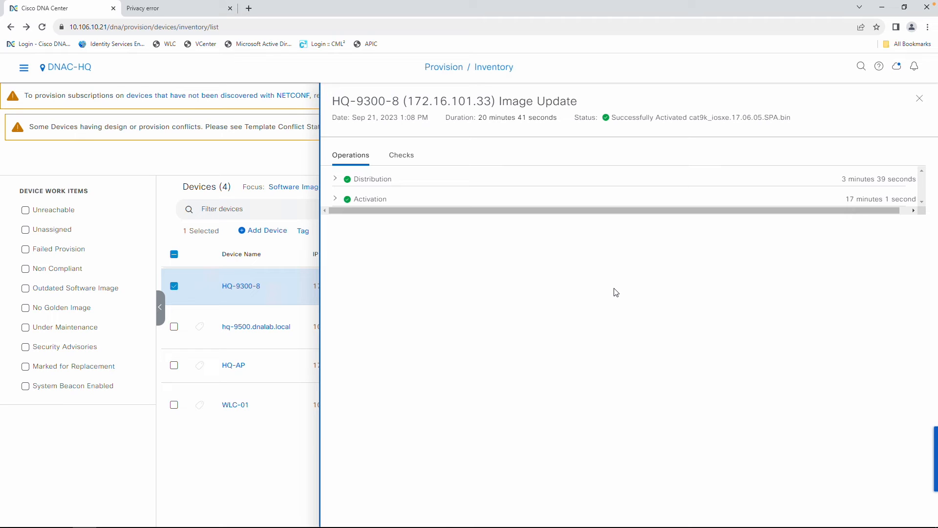
click(578, 285)
drag(467, 118, 572, 128)
click(573, 128)
Examine the distribution stages of the HQ-9300-8 update, including the Pre Distribution Operation and Distribution task results.
click(335, 179)
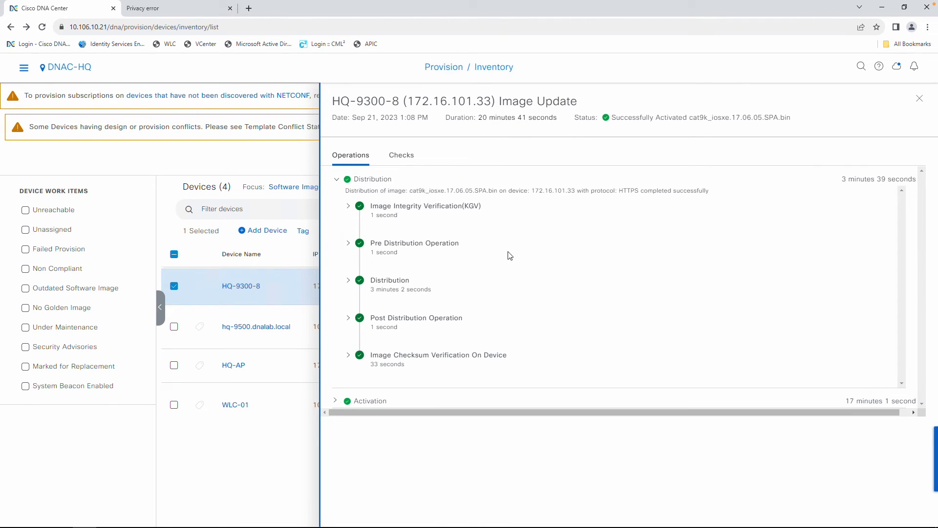
click(349, 243)
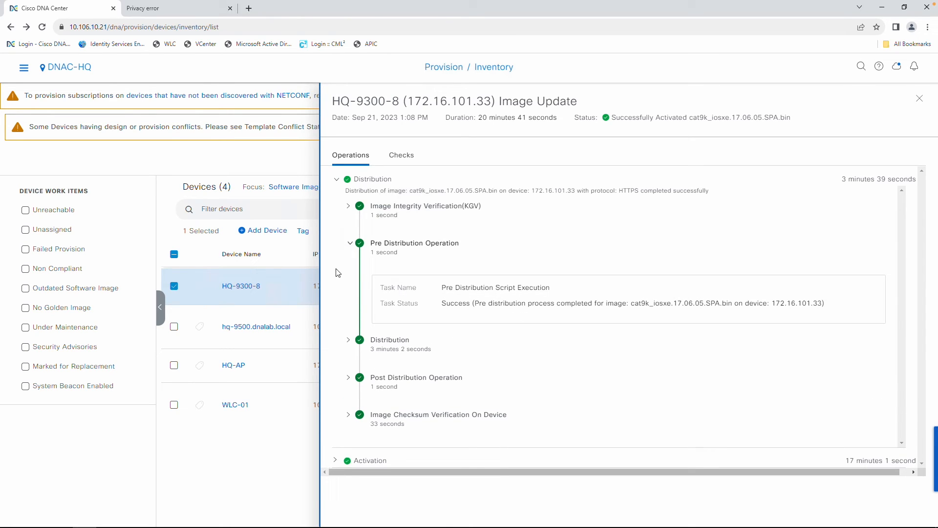
click(349, 340)
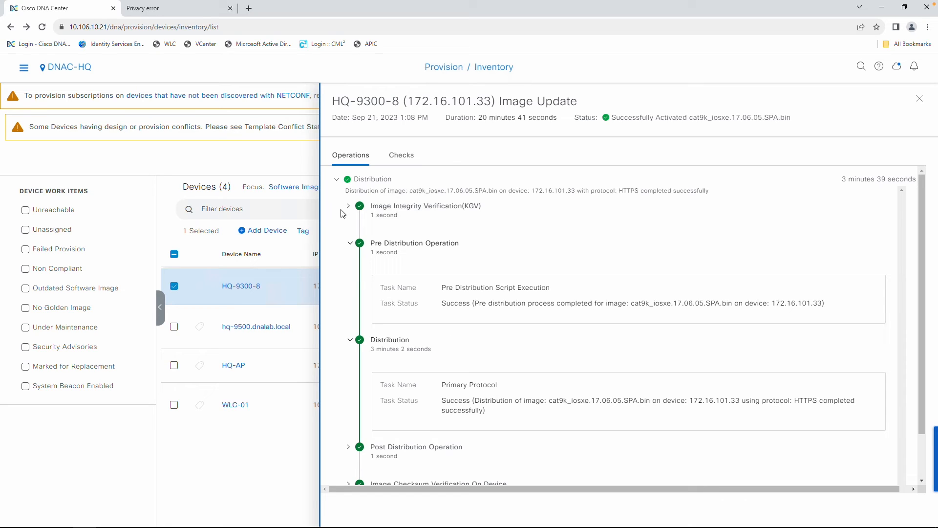
click(336, 180)
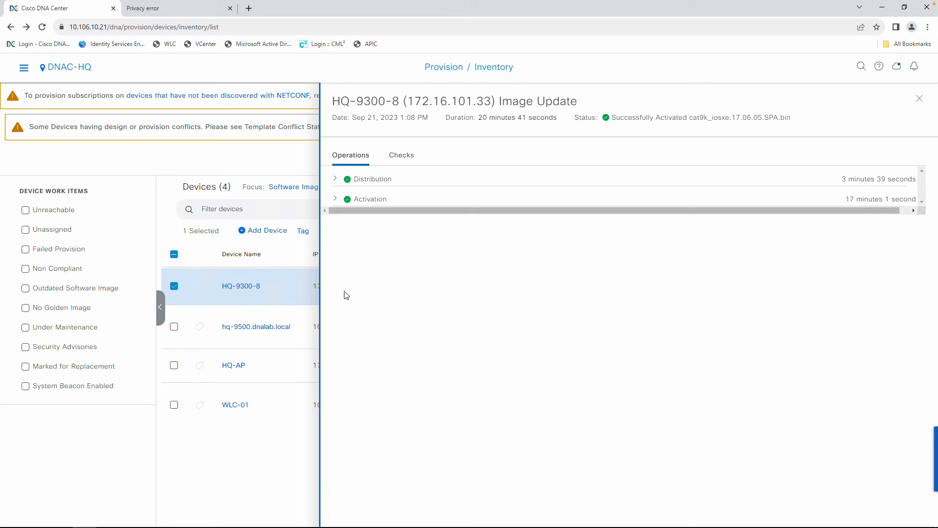
Examine the activation stages, including the Image Activation duration and the Verify Image Activation result.
click(336, 199)
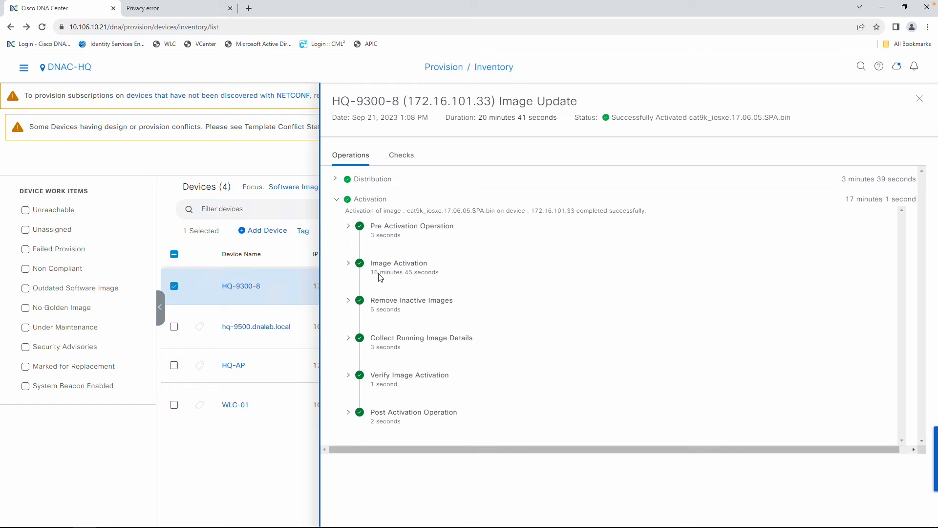
drag(374, 274, 461, 279)
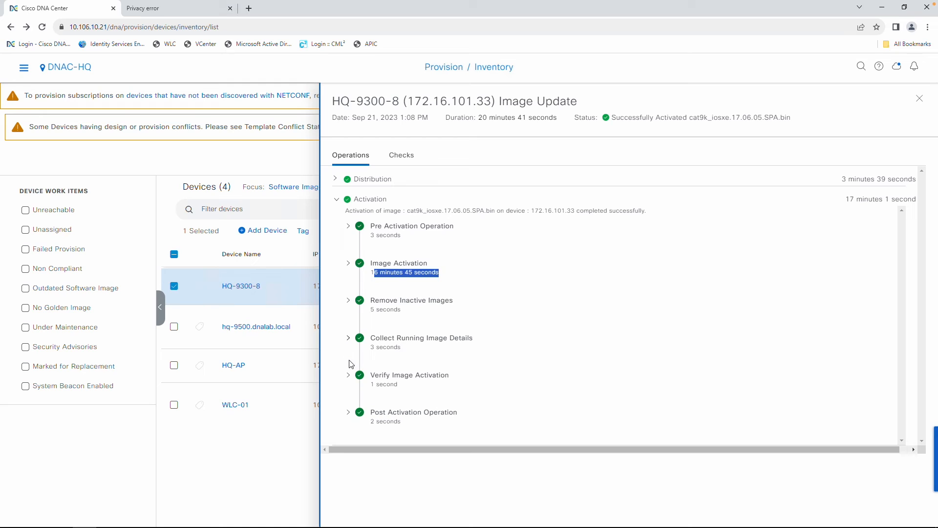
click(349, 379)
click(350, 342)
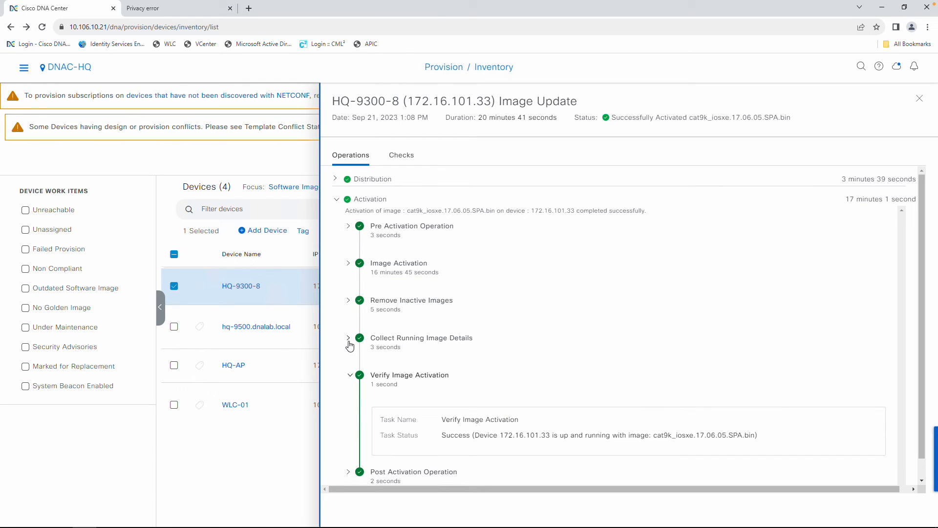
Open the update's check results and compare the Spanning Tree Summary Check before and after activation, focusing on the pathcost method.
click(400, 155)
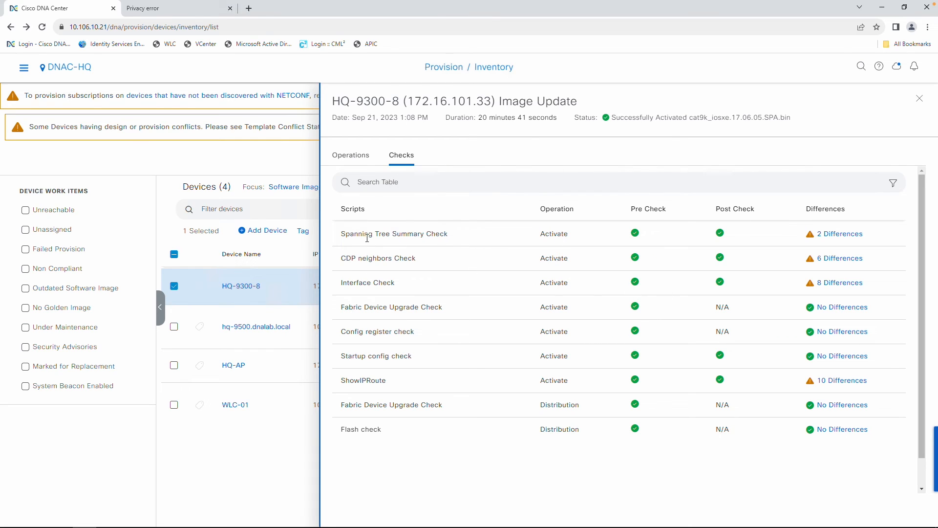
drag(359, 235, 551, 230)
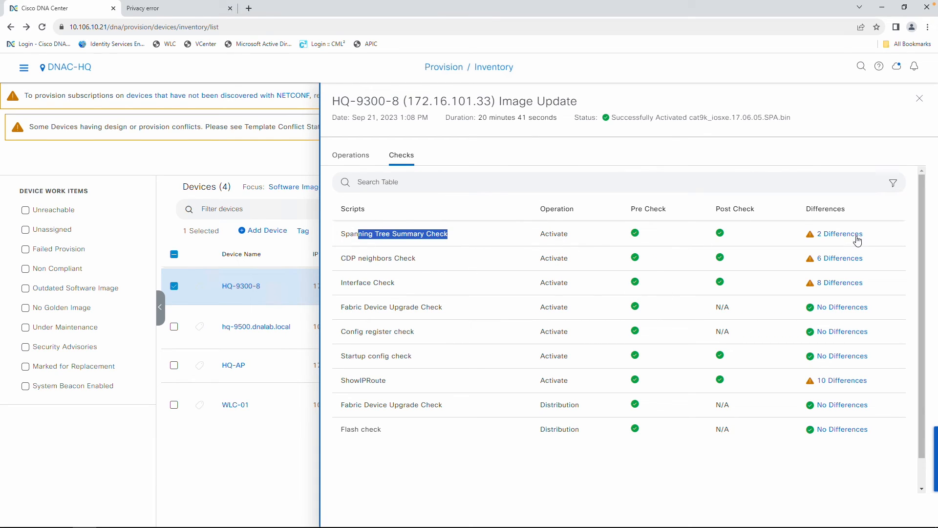
click(837, 236)
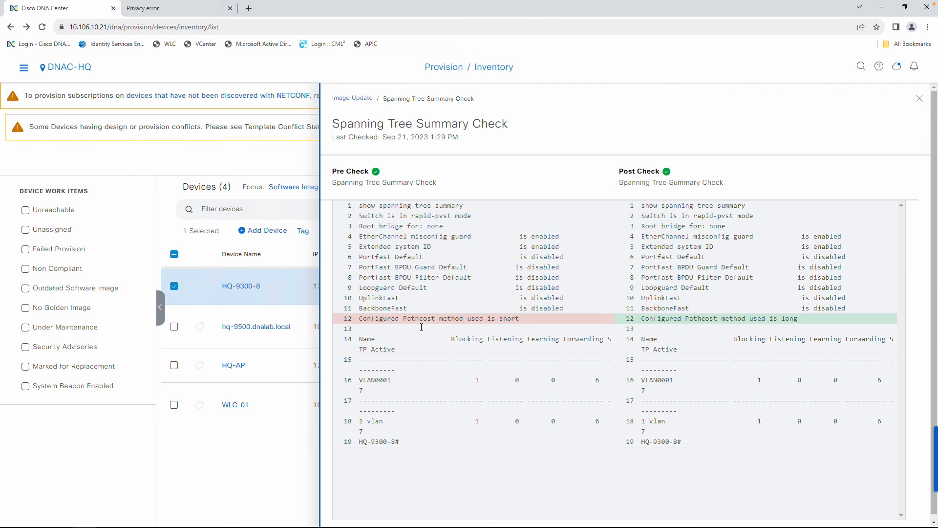
drag(386, 318, 729, 328)
click(825, 313)
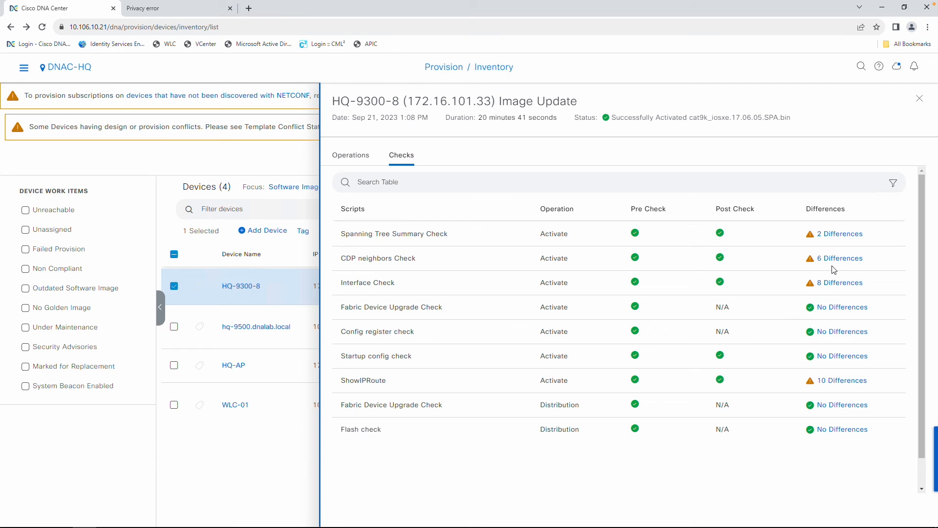
Compare the CDP neighbors Check before and after activation, and return to the list of checks.
click(840, 258)
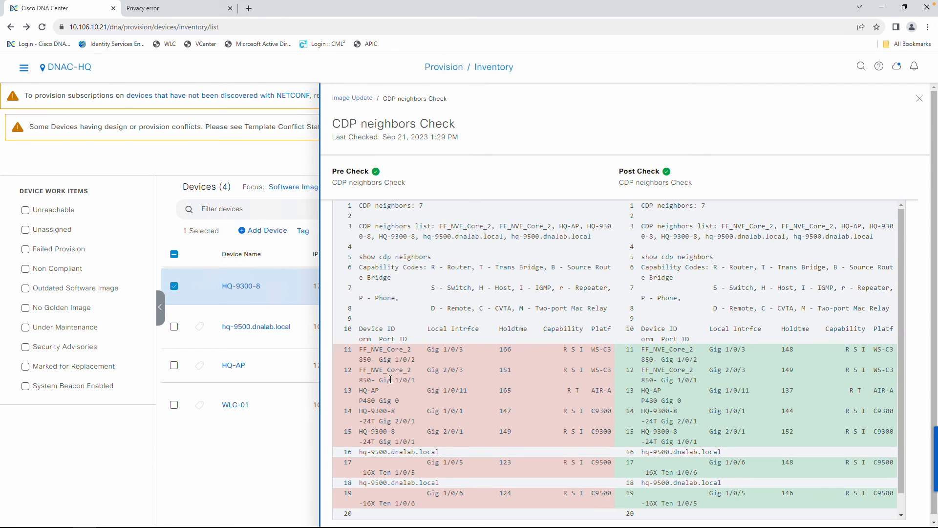
click(785, 390)
drag(785, 390, 788, 421)
click(789, 430)
click(355, 101)
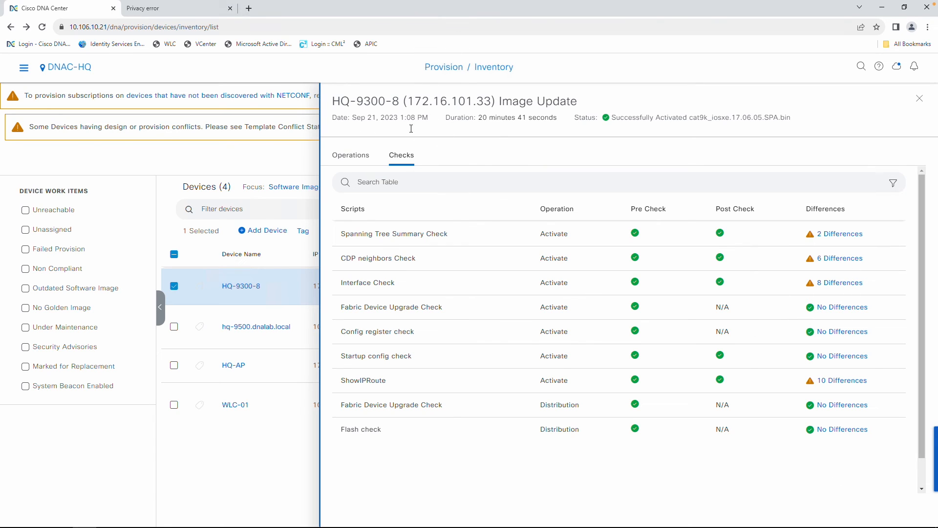
Close the image update details, refresh the device inventory, and read HQ-9300-8's software image and OS update status.
click(921, 100)
click(920, 100)
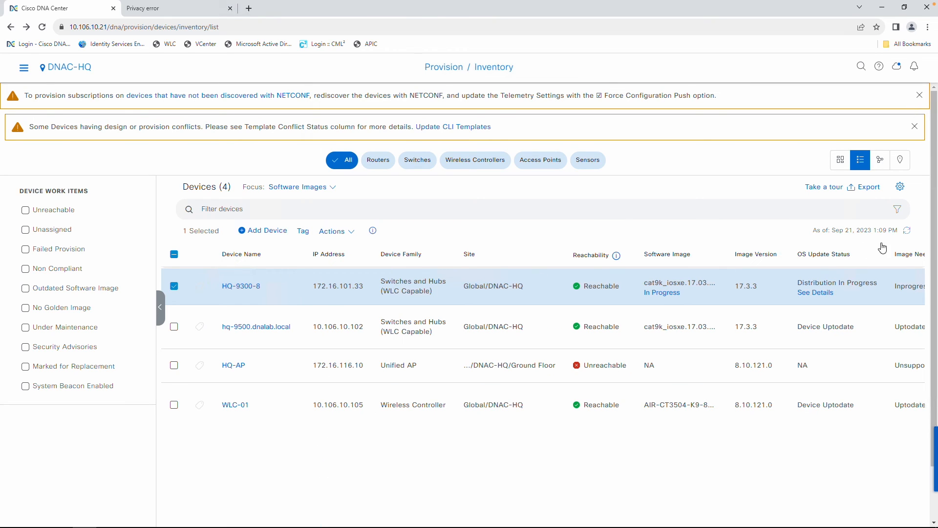
click(907, 231)
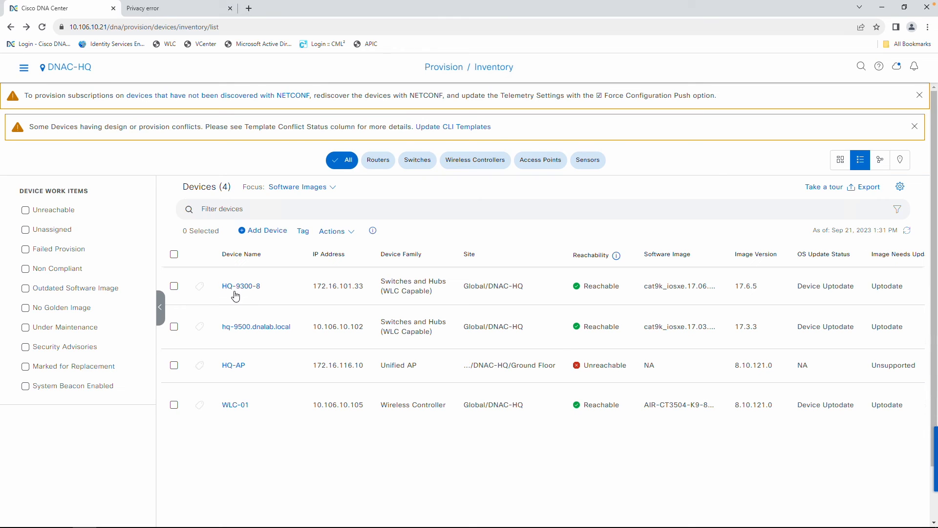
drag(685, 286, 723, 286)
drag(798, 288, 873, 294)
click(884, 287)
Set the inventory focus back to Inventory, review HQ-9300-8's compliance summary, and return to check its maintenance status in the device list.
click(315, 188)
click(318, 212)
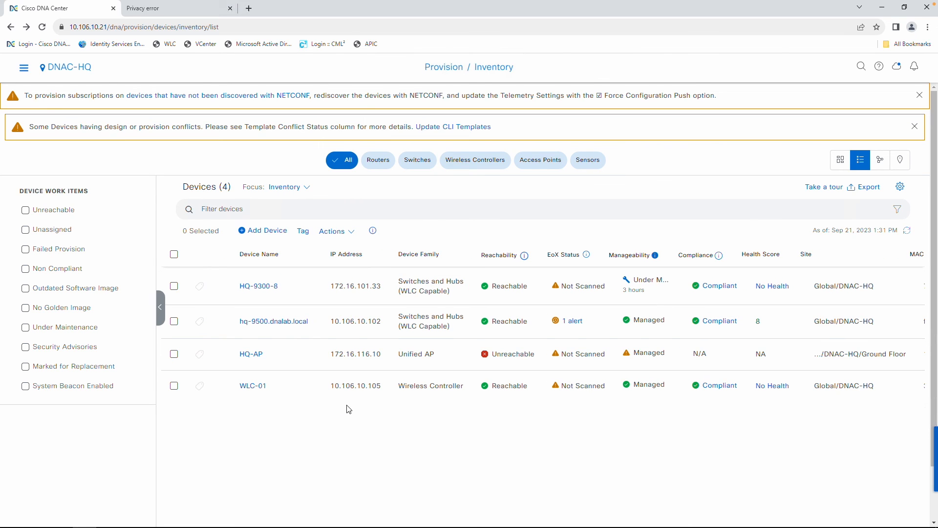
click(711, 288)
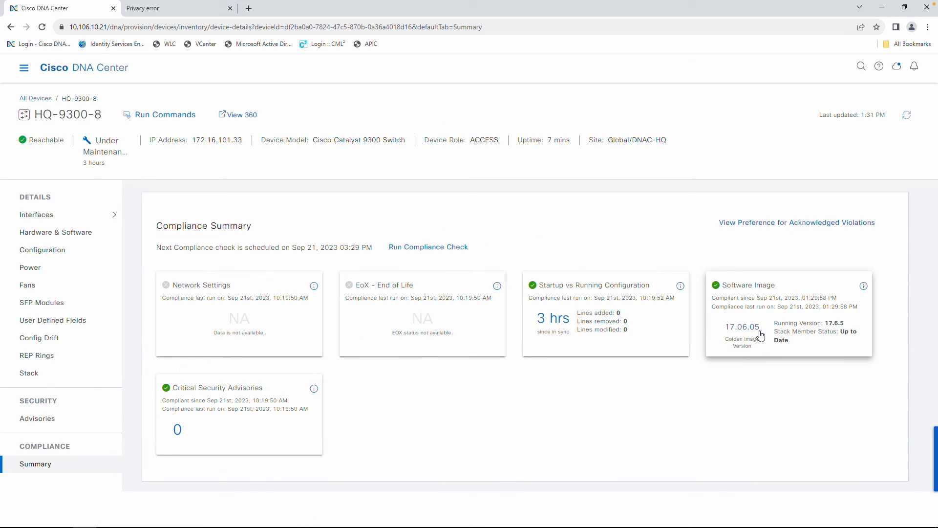
click(26, 100)
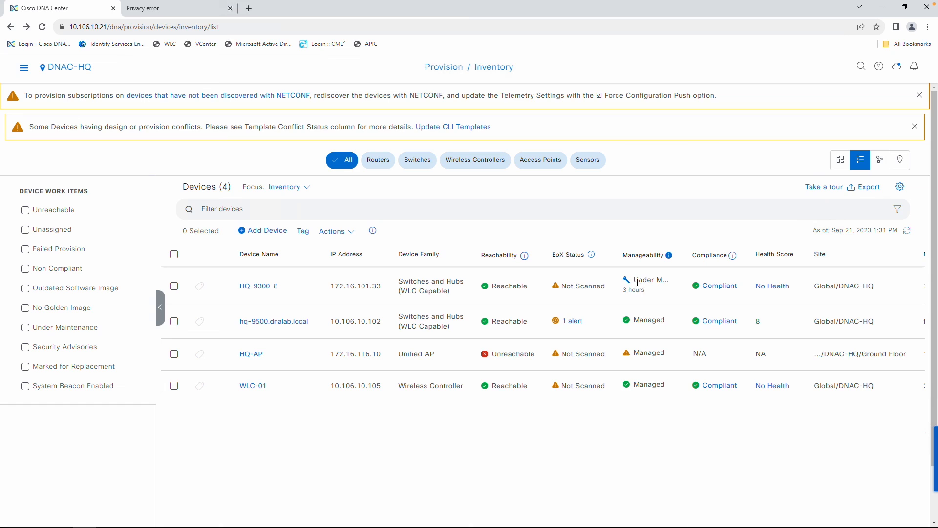
mouse_move(640, 294)
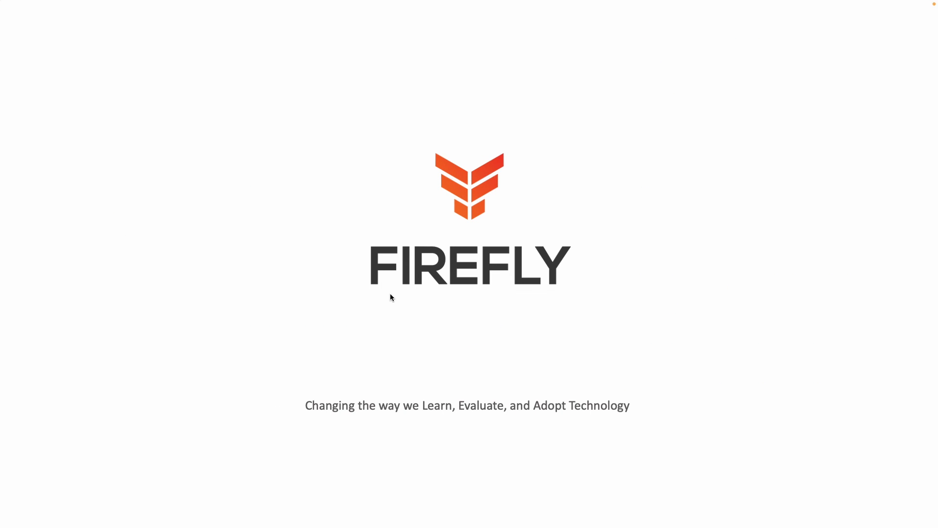
key(Right)
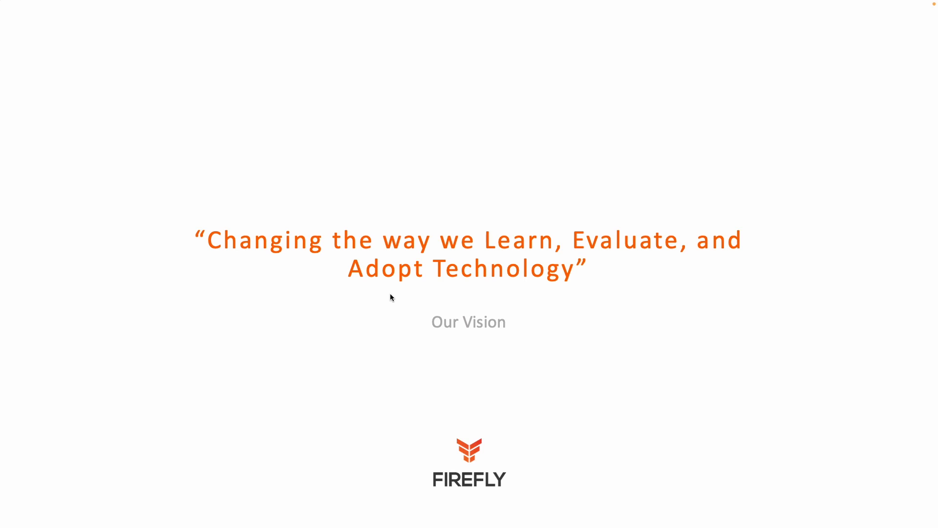